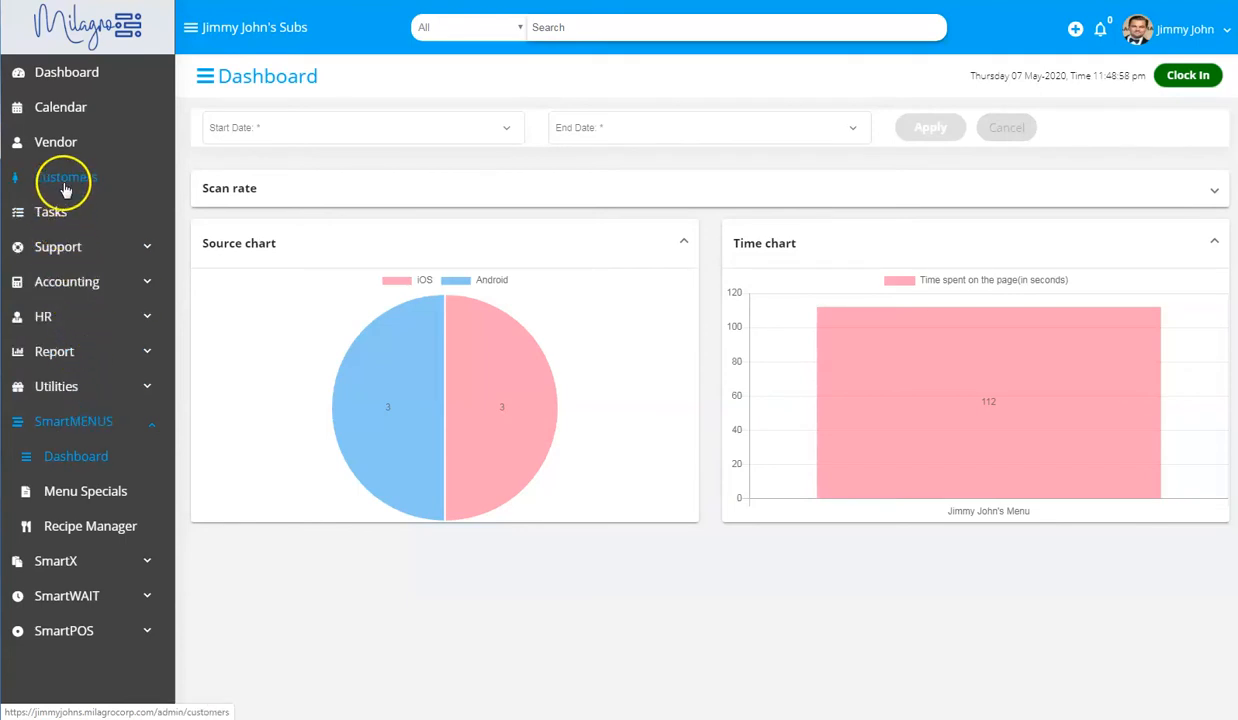
Open the Locations & Markets page under Utilities to view the existing locations
click(65, 395)
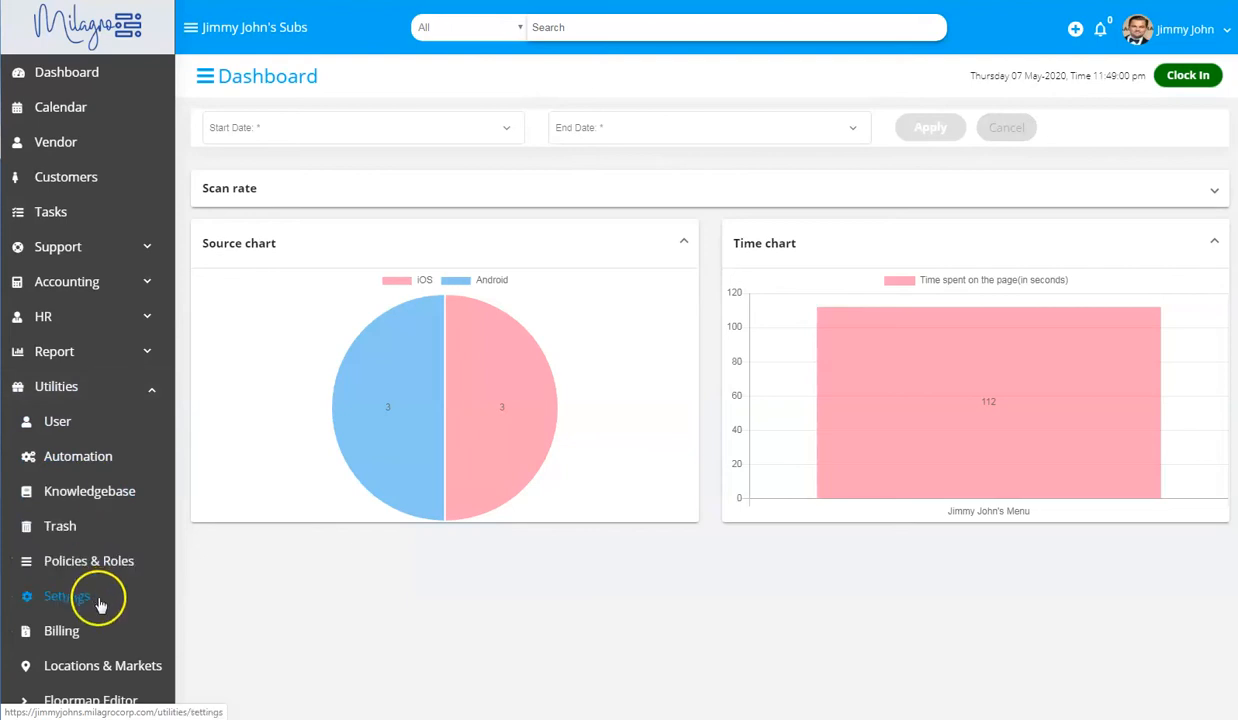
scroll(97, 560, down, 3)
click(104, 485)
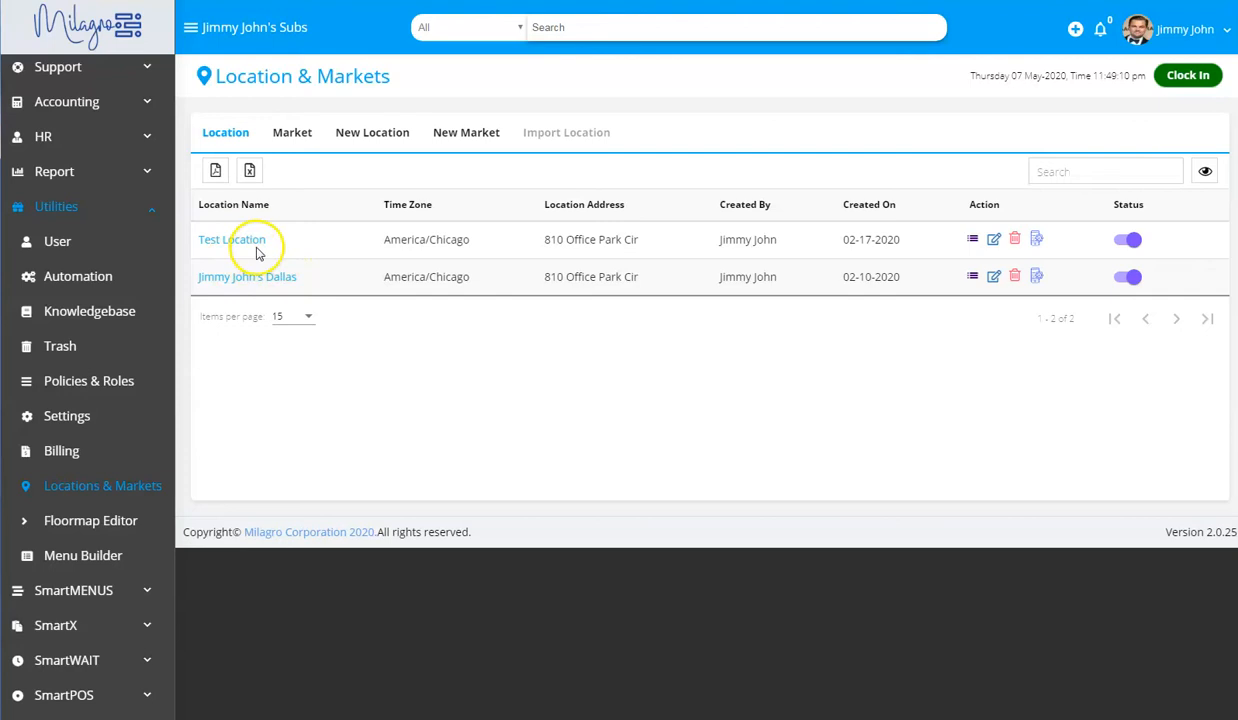
Start a new entry in the accounting Items and Categories page and set its type to Item
click(80, 104)
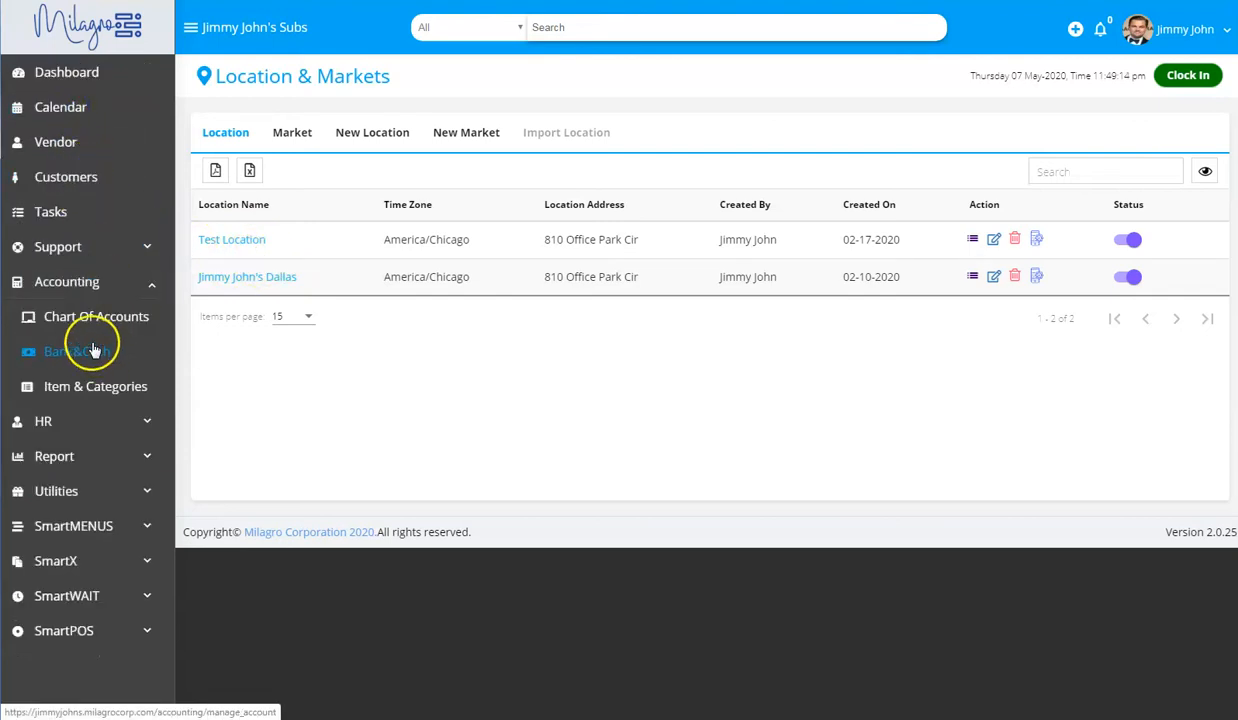
click(88, 390)
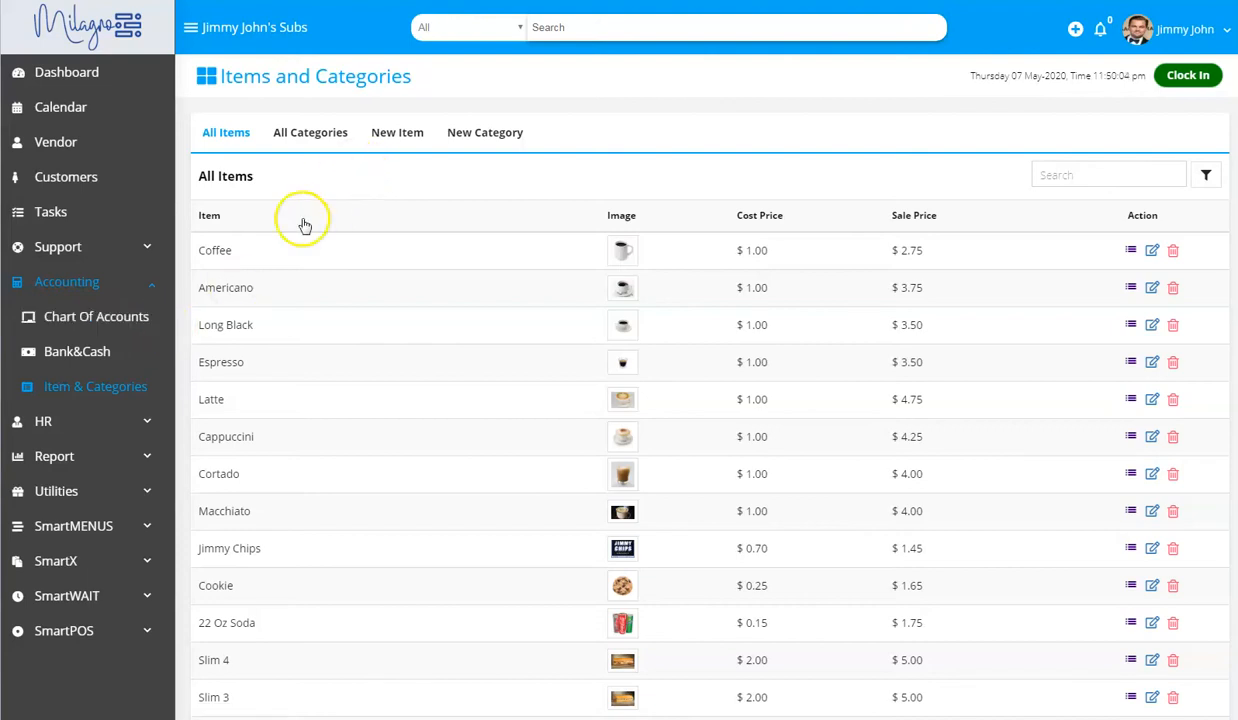
click(403, 142)
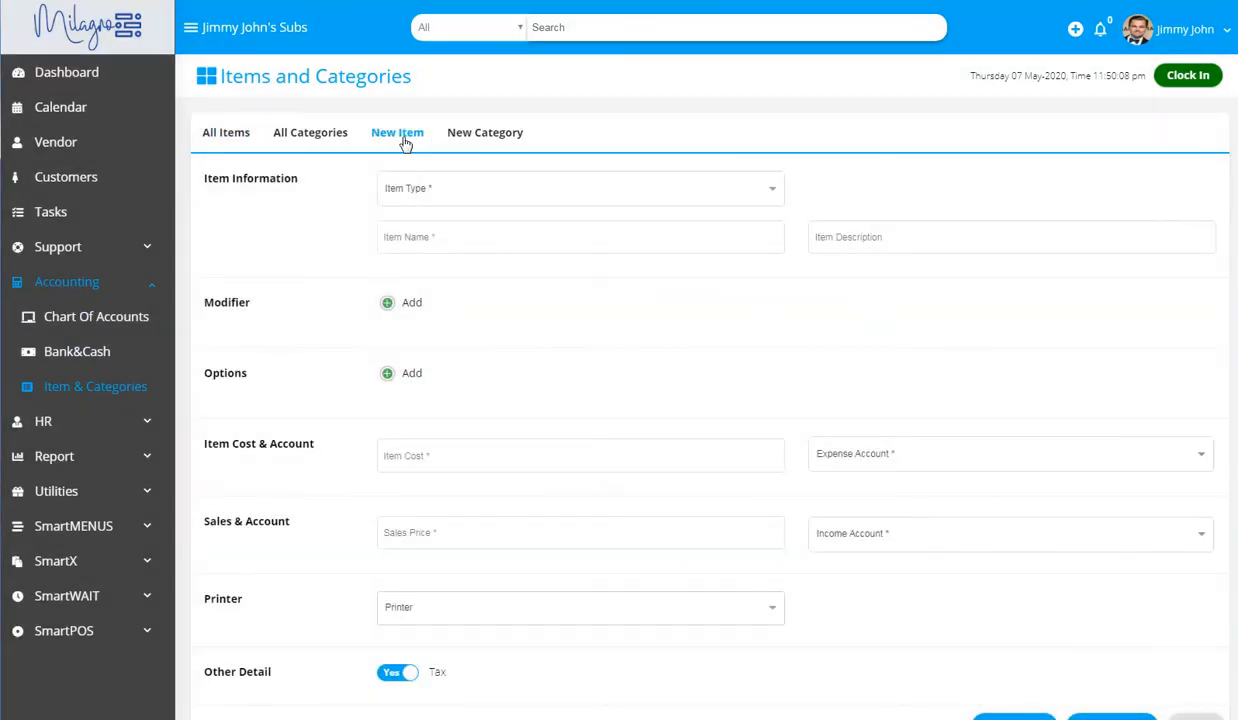
click(452, 187)
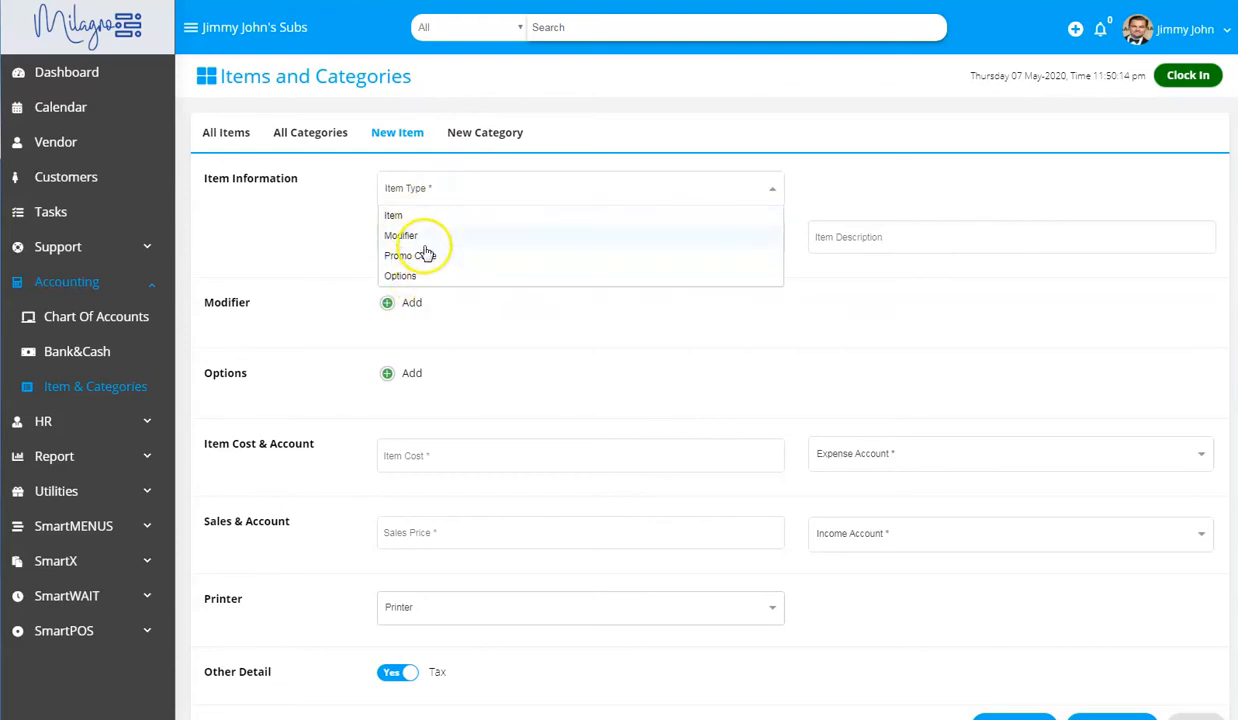
click(412, 215)
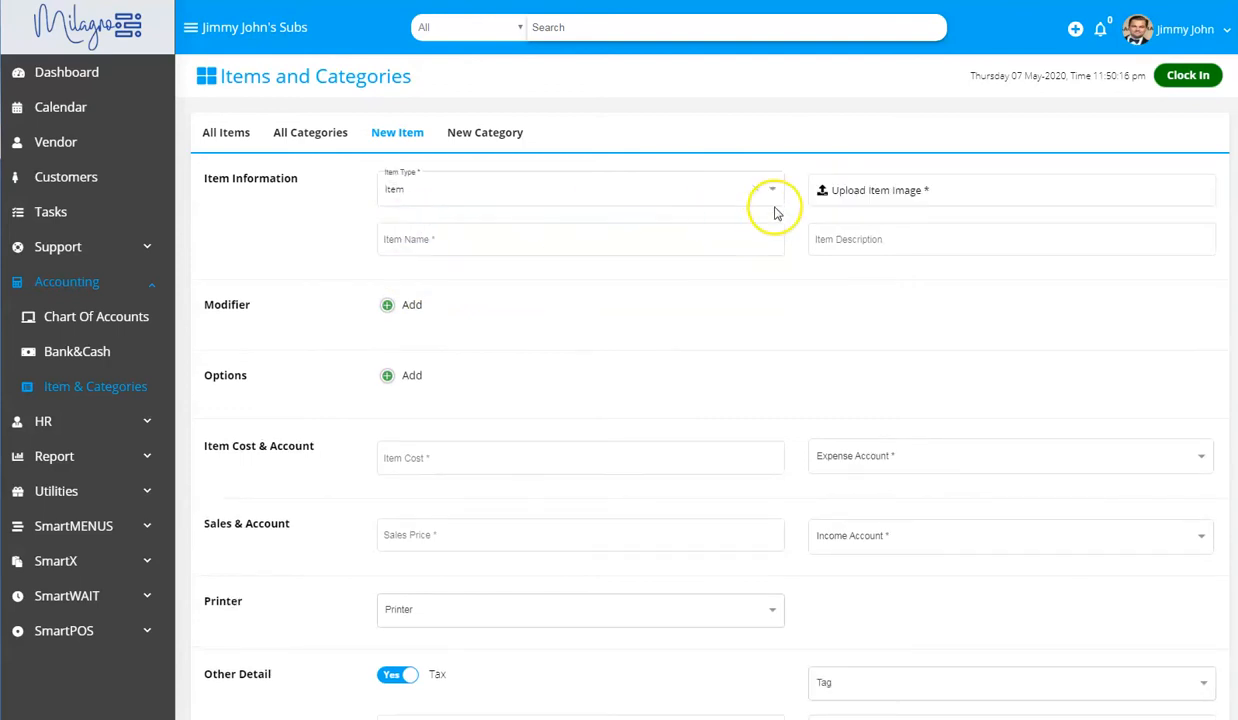
Look at the new item's image upload dialog, close it without adding an image, and check the item name field
click(825, 194)
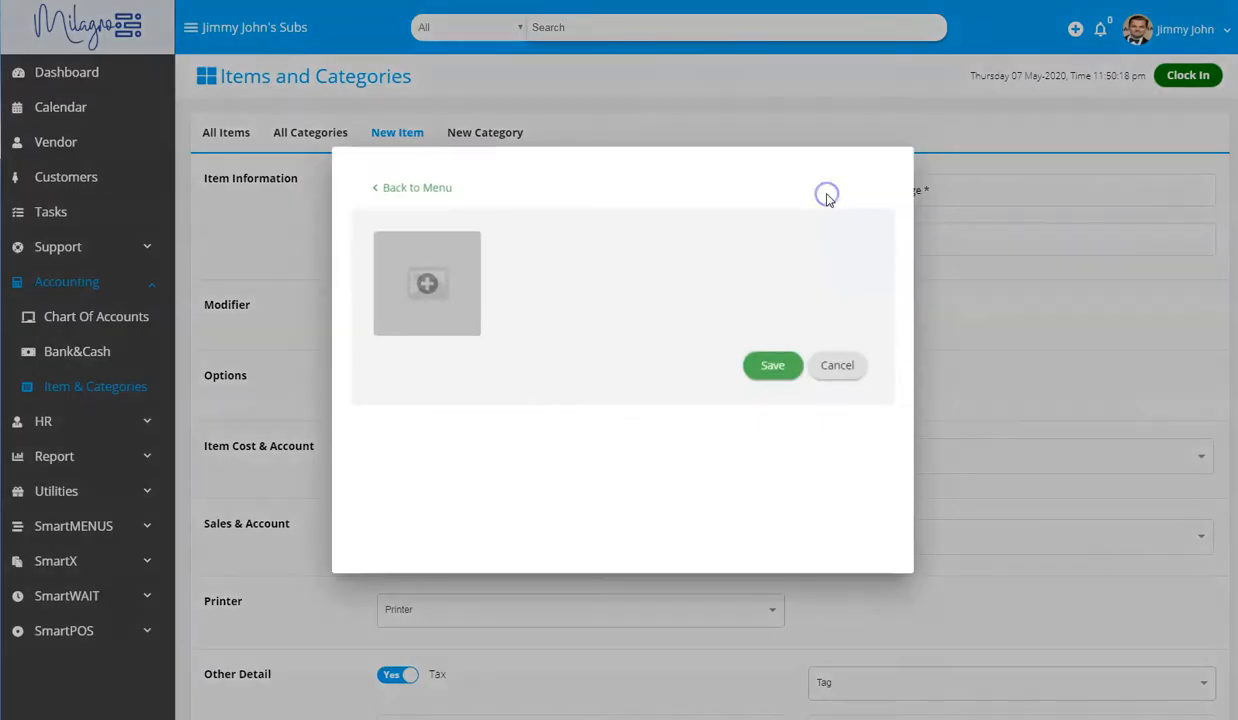
click(837, 367)
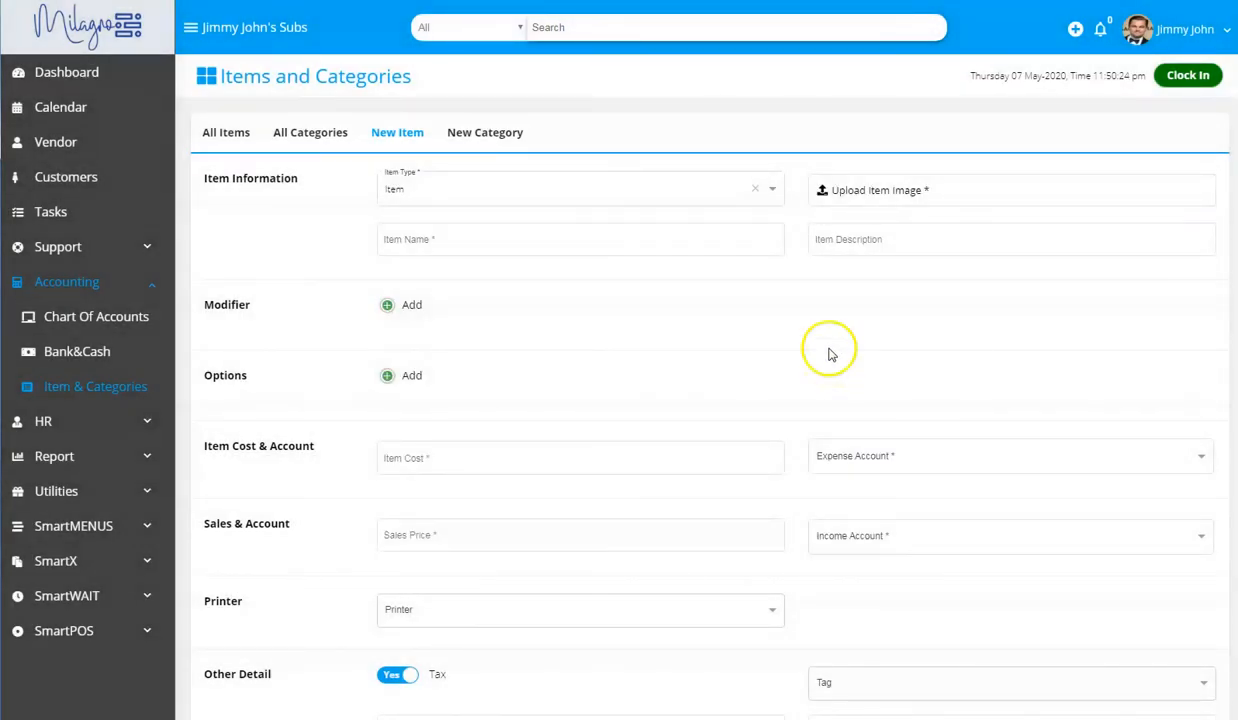
click(566, 240)
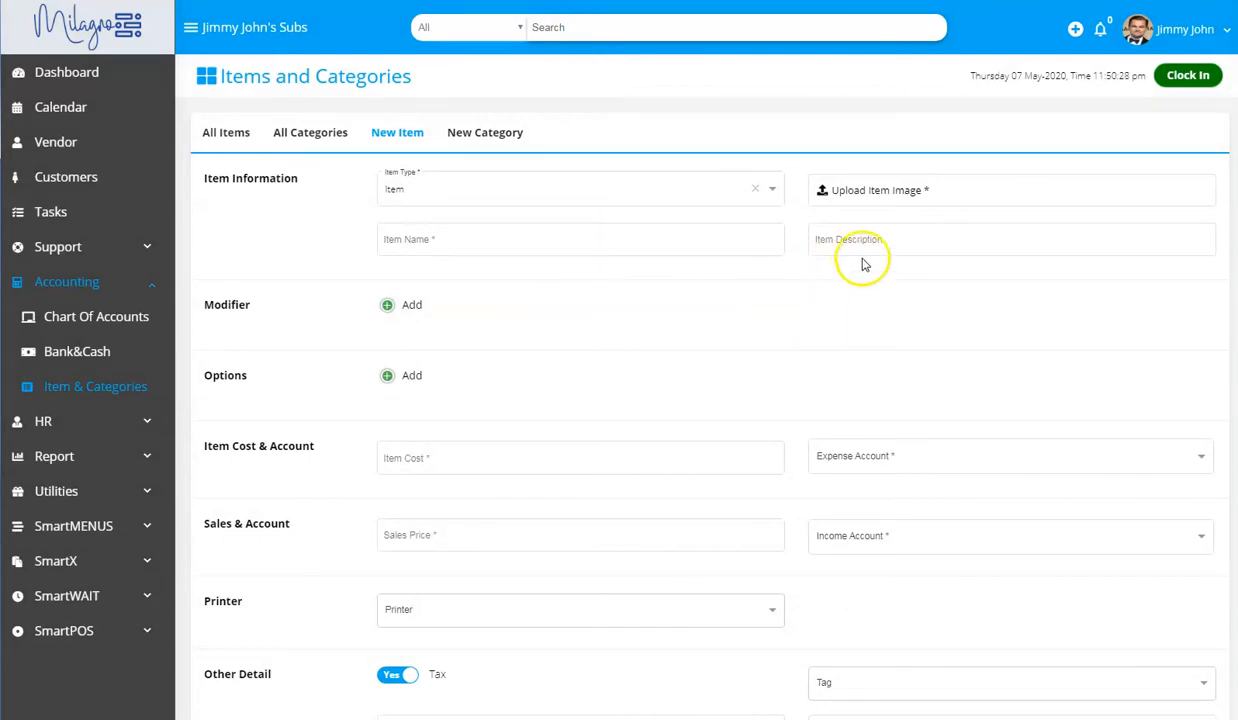
Add Avocado Guac, Bacon and Xtra Turkey as modifiers of the new item
click(387, 305)
click(383, 298)
click(365, 333)
click(364, 367)
click(820, 448)
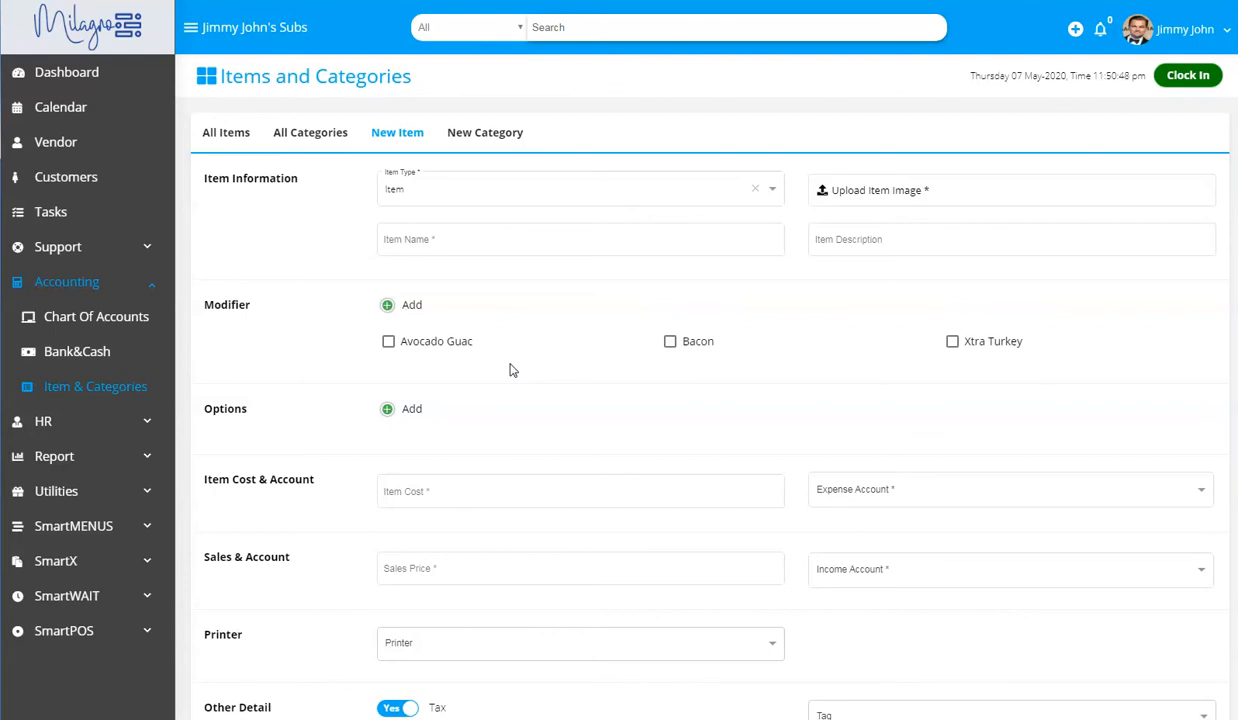
Look through the selectable item options and the expense account choices without choosing any
click(387, 412)
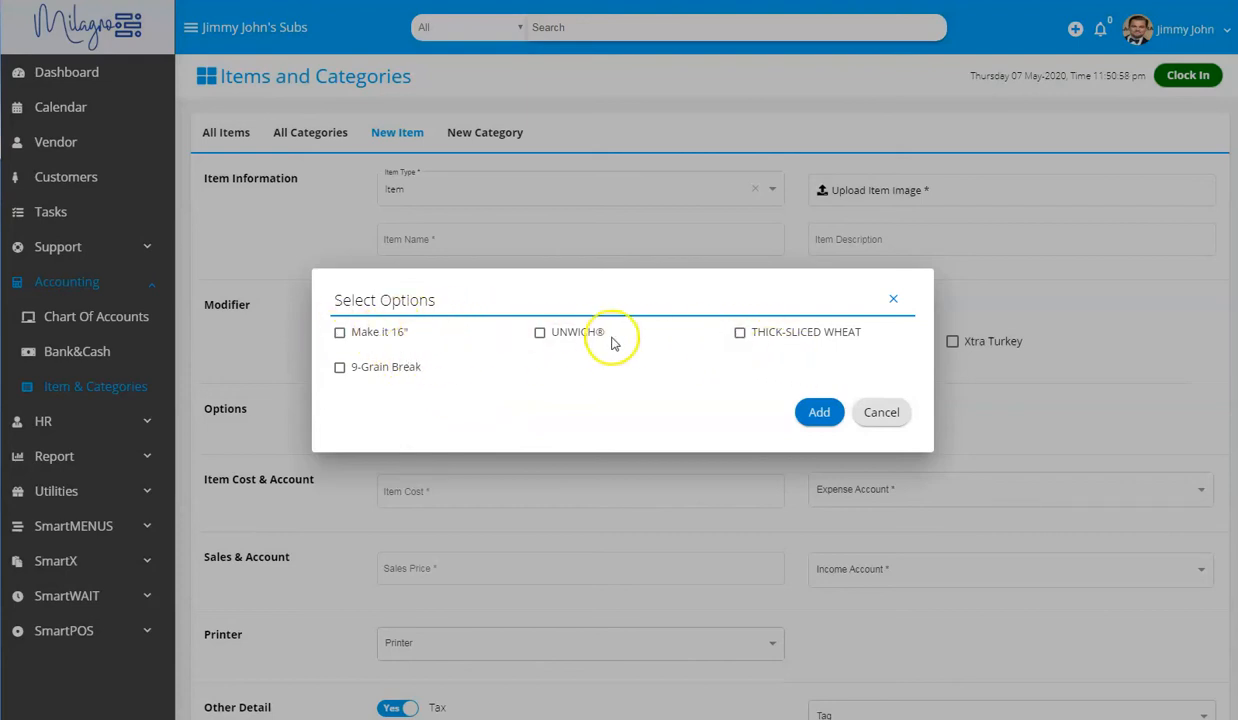
click(879, 412)
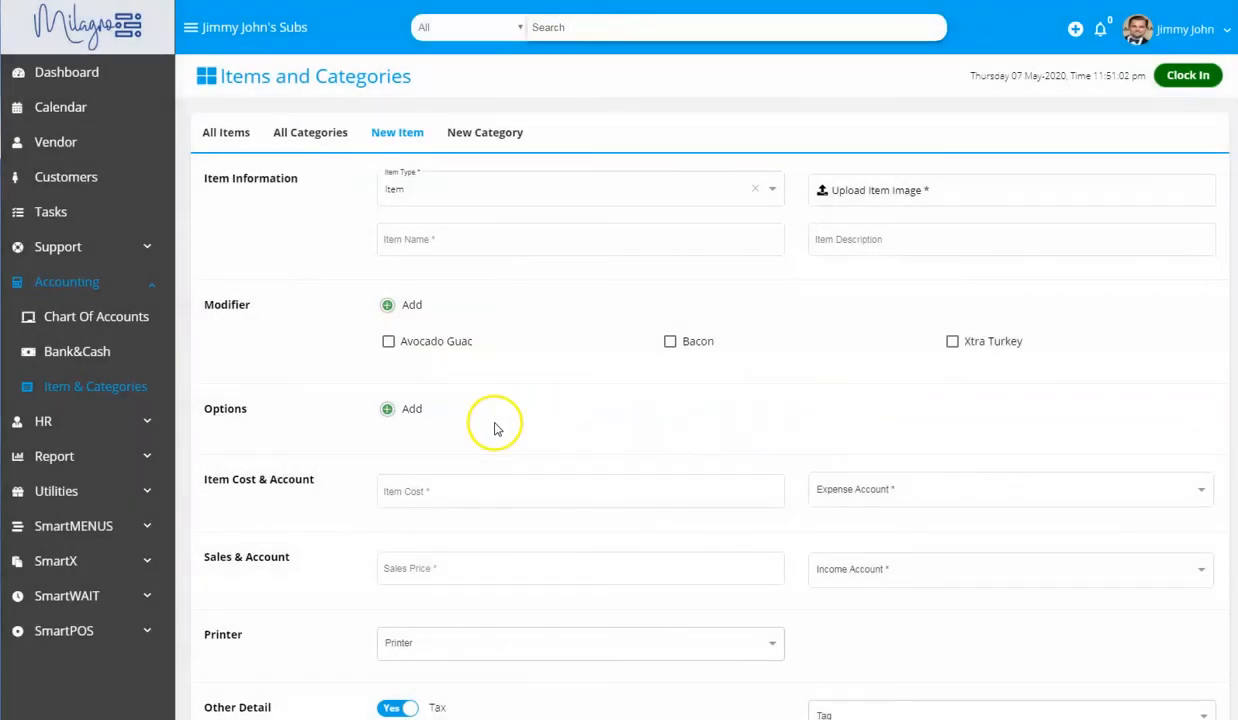
scroll(490, 420, down, 2)
click(500, 336)
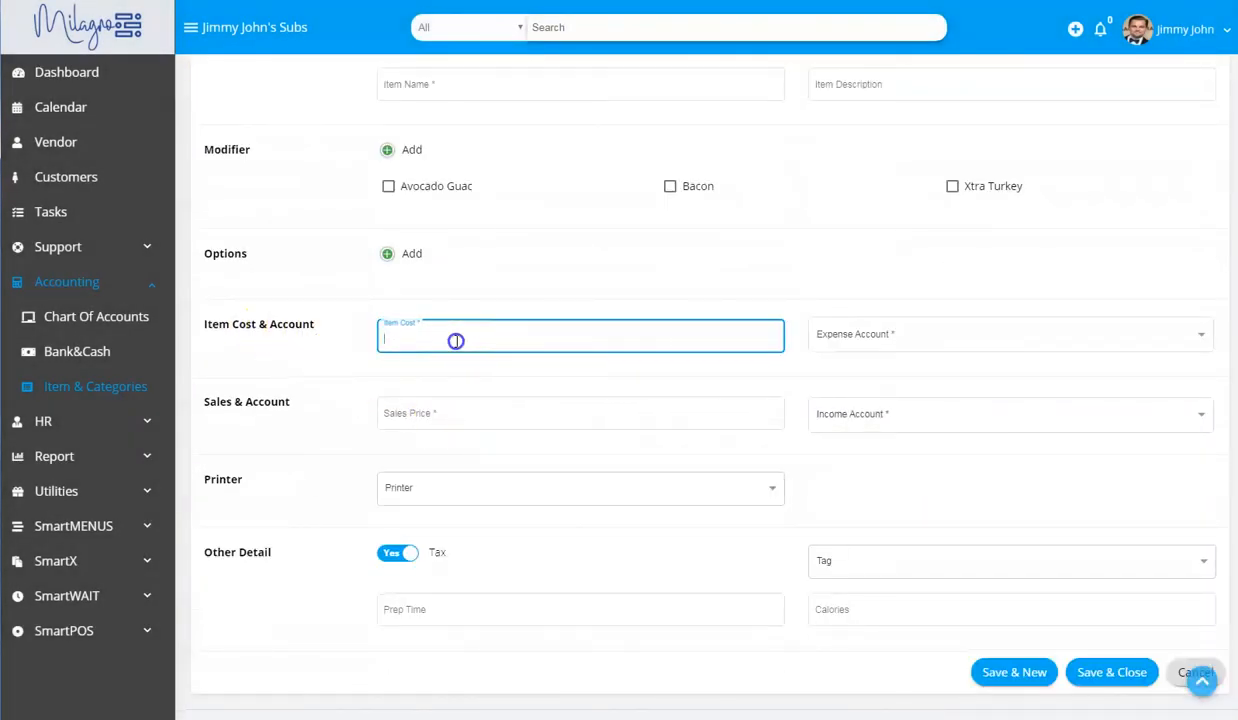
click(862, 340)
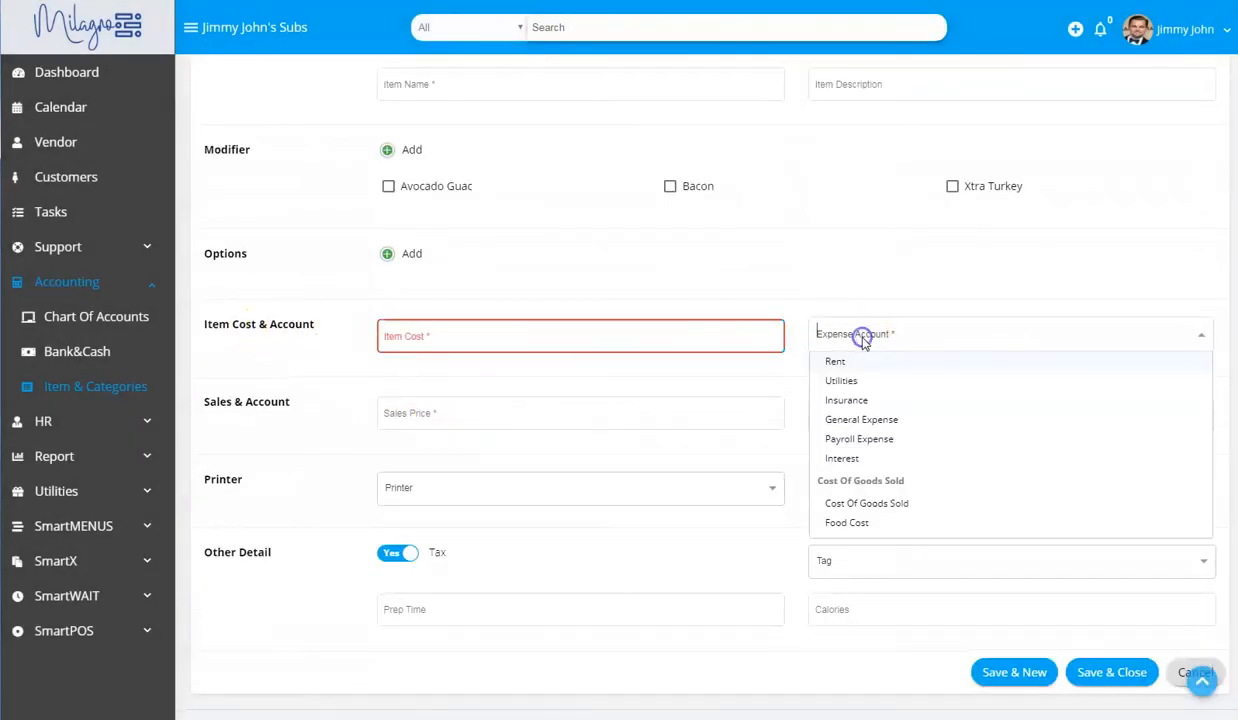
click(589, 373)
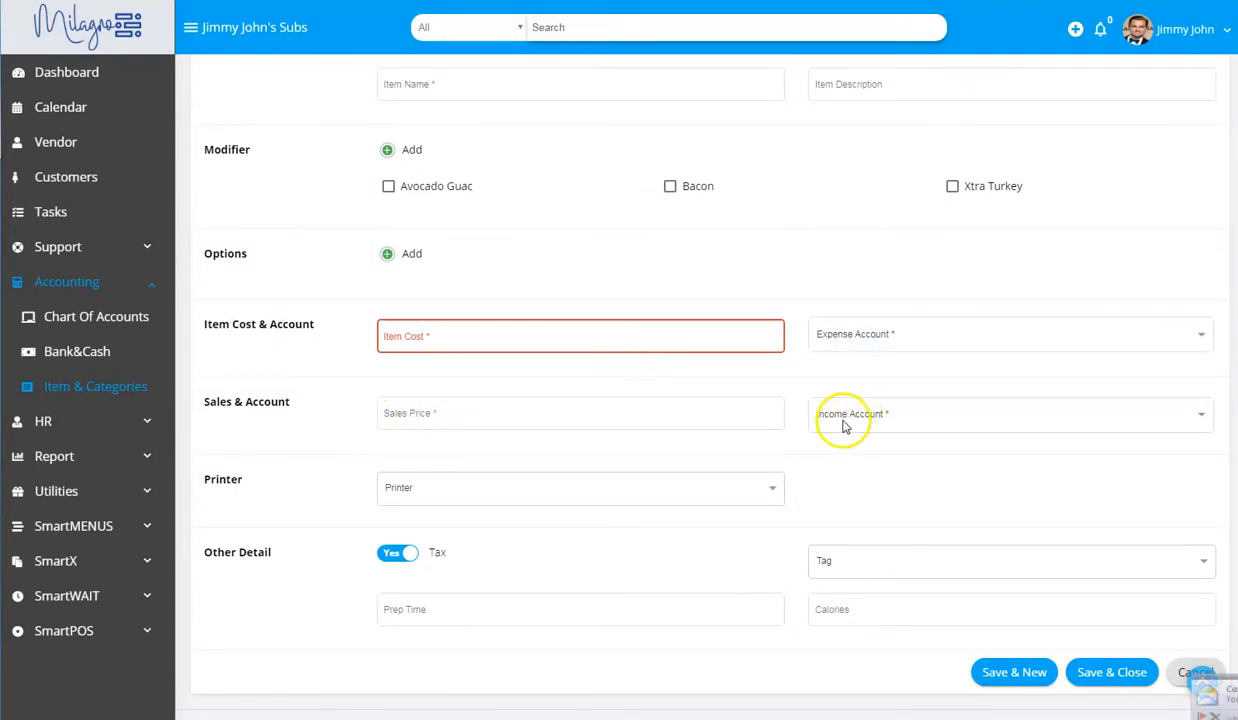
Assign the Kitchen Cold Printer and the Bar Printer to the new item
click(434, 494)
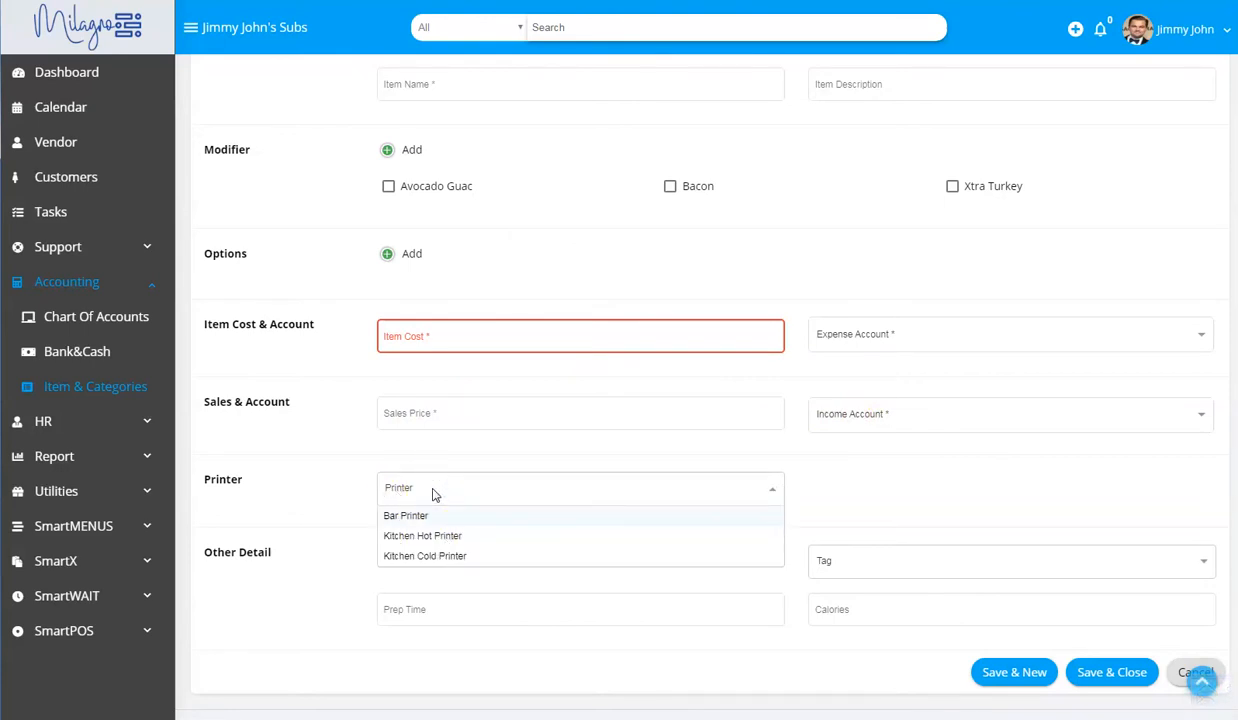
click(455, 560)
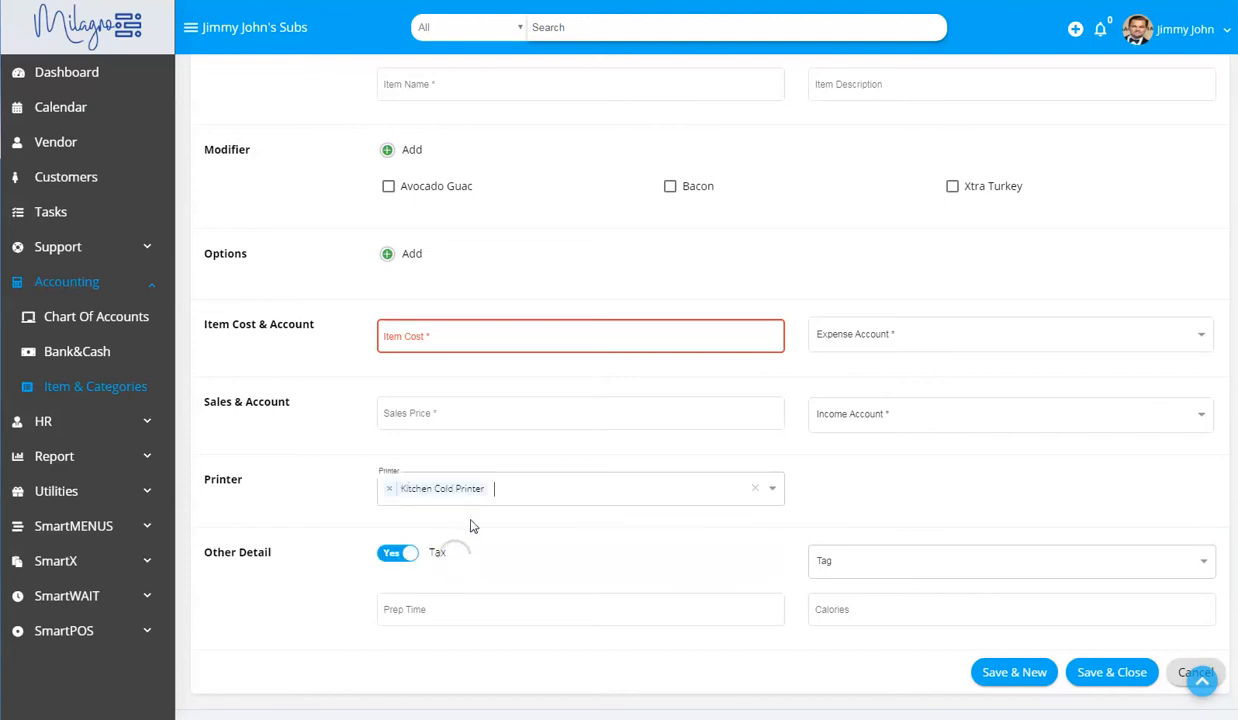
click(522, 488)
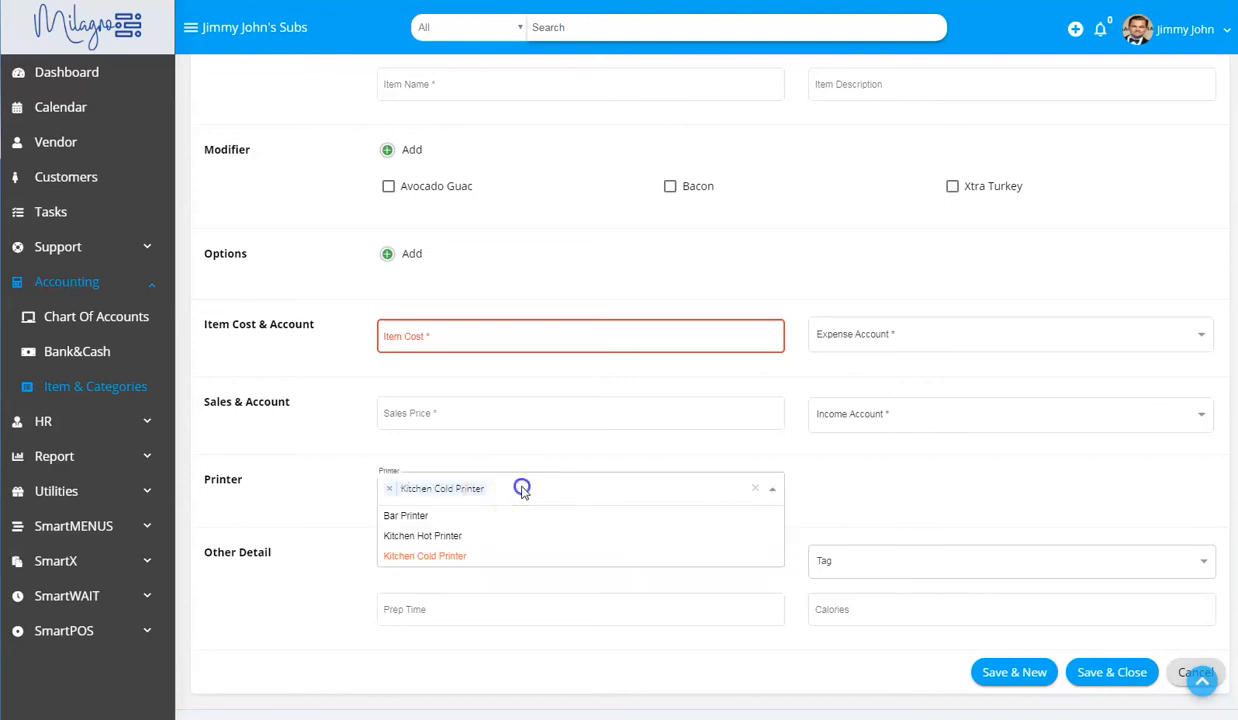
click(455, 518)
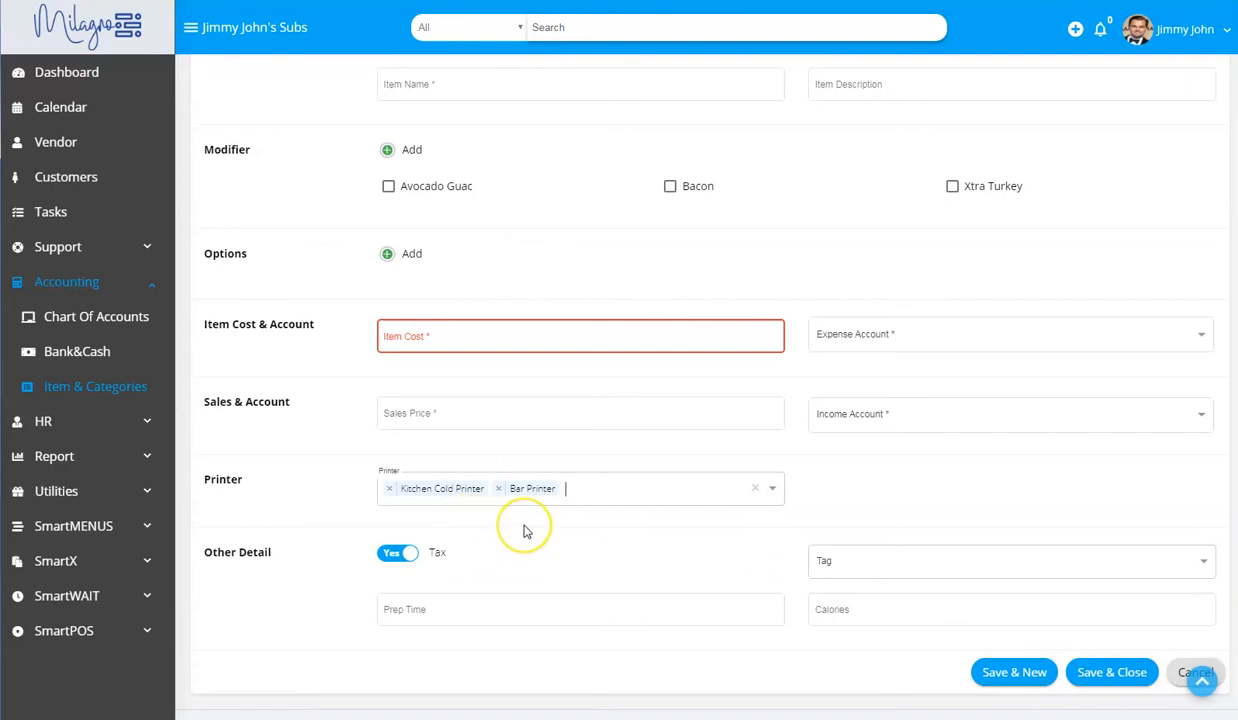
click(594, 495)
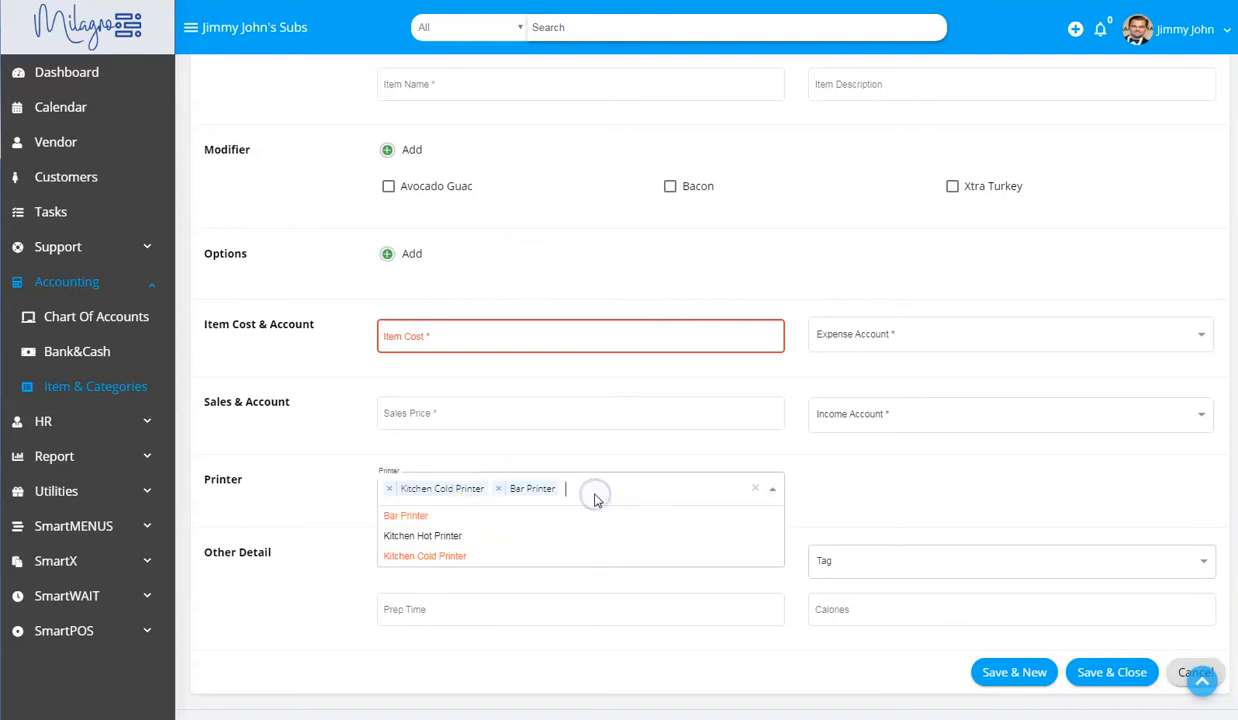
click(450, 538)
click(307, 486)
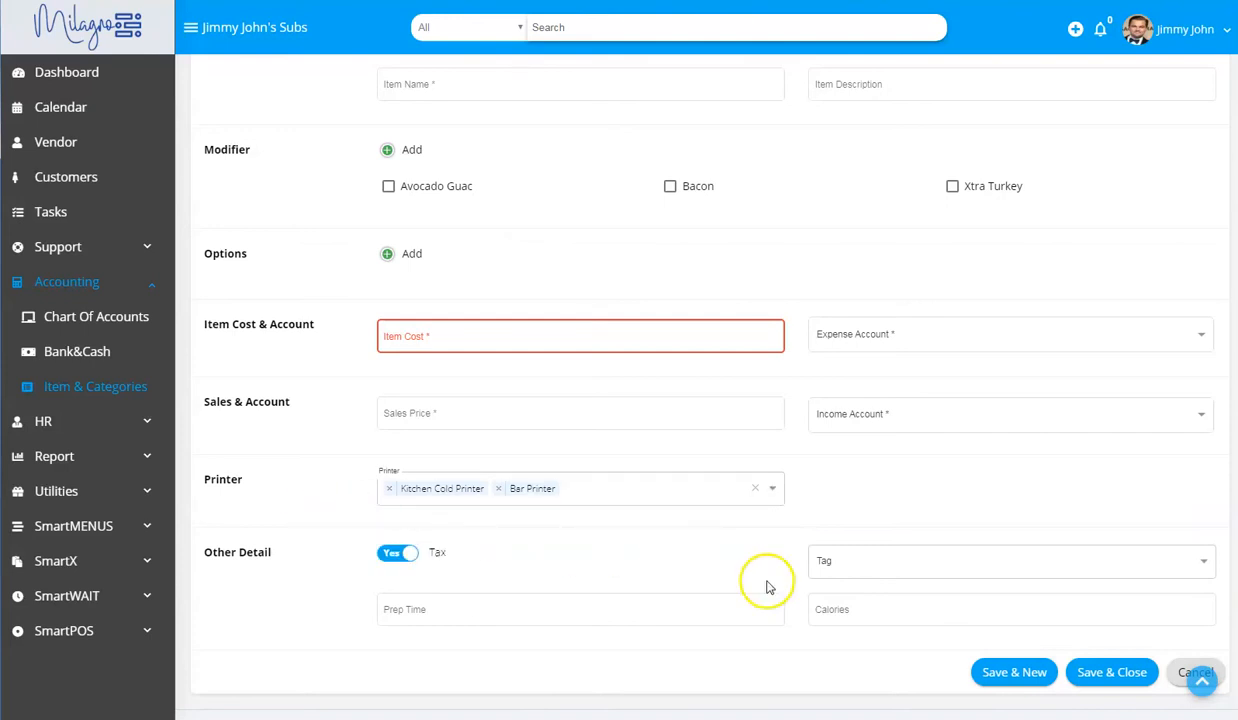
Look over the available tags and the prep time and calories fields of the new item
click(868, 563)
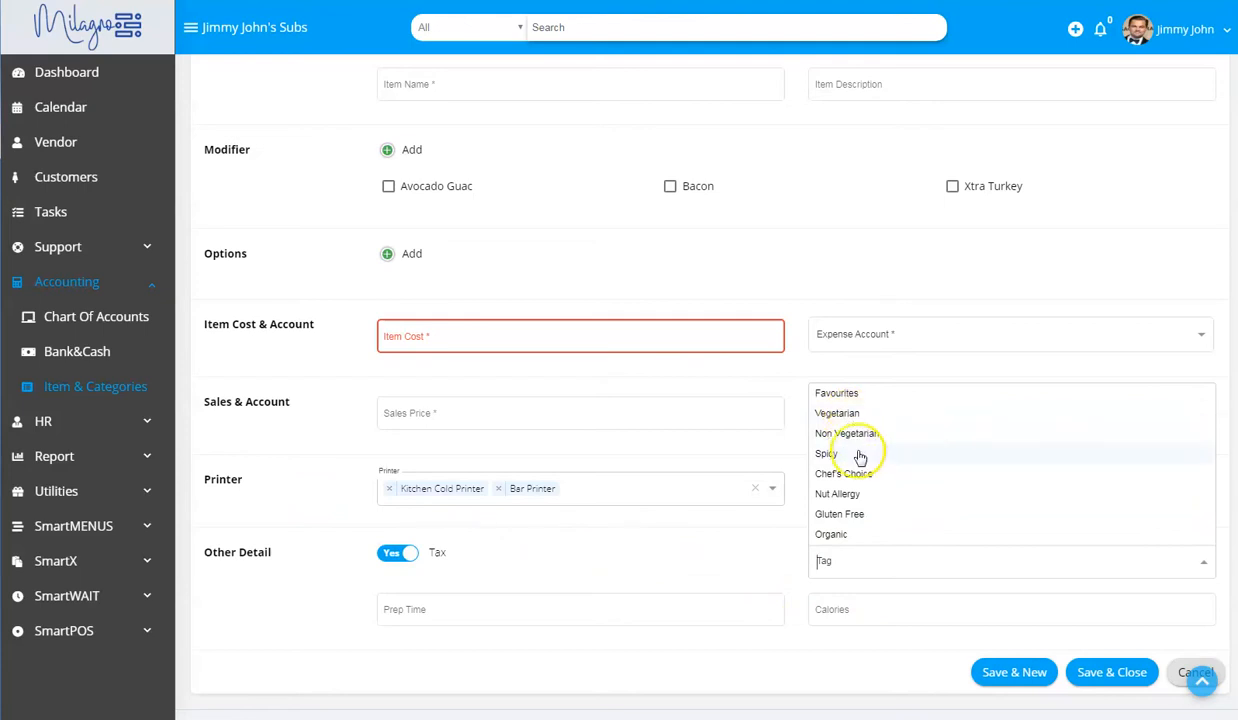
click(614, 561)
click(580, 609)
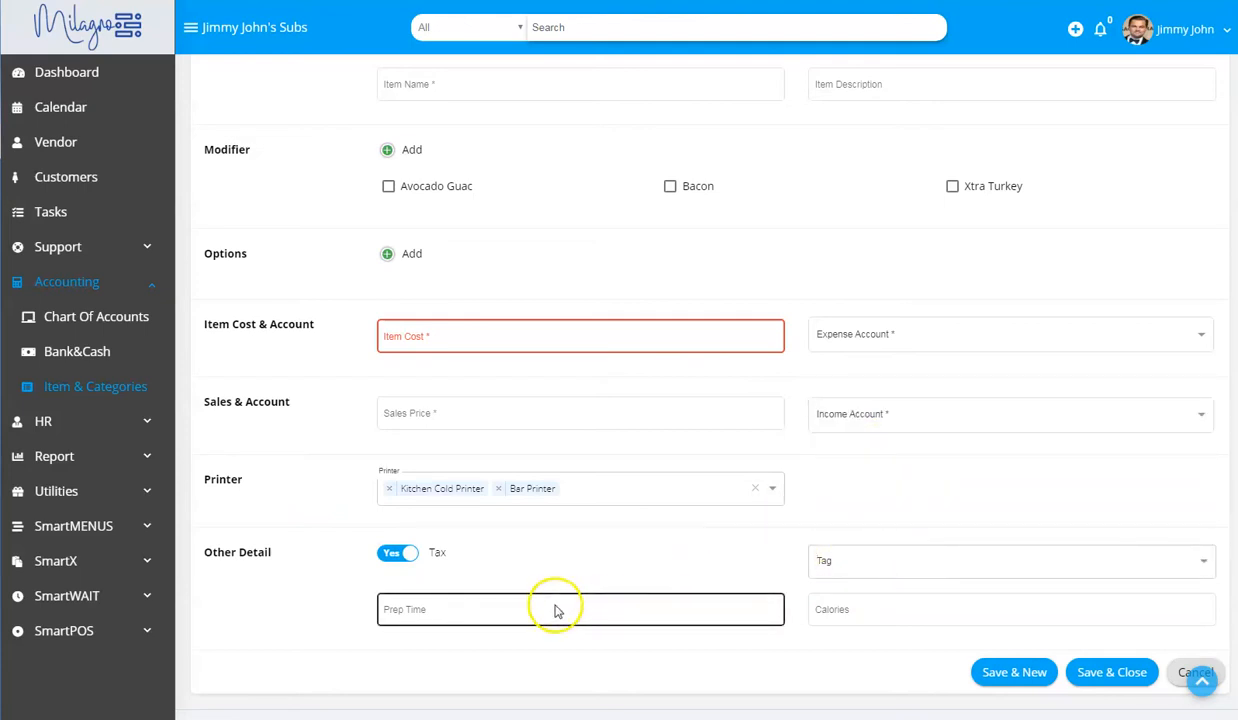
click(838, 620)
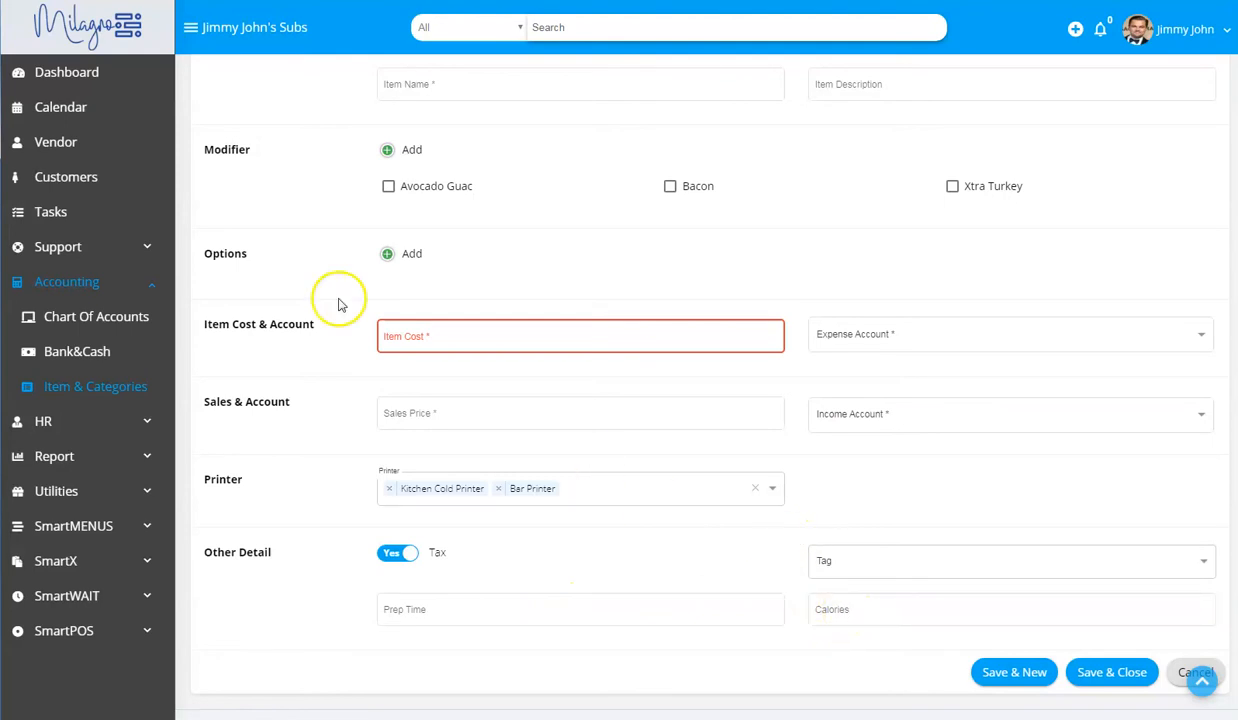
Examine the category list and the fields of the new category form, and return to the list
scroll(330, 308, up, 3)
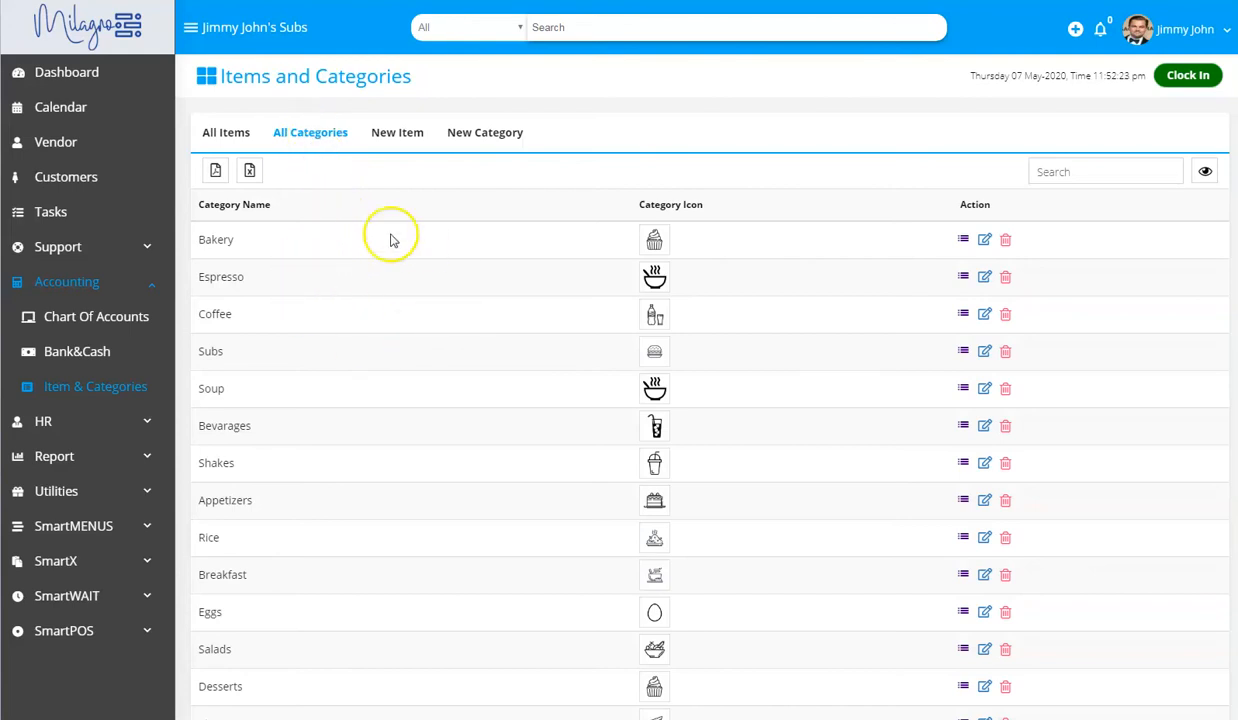
click(490, 140)
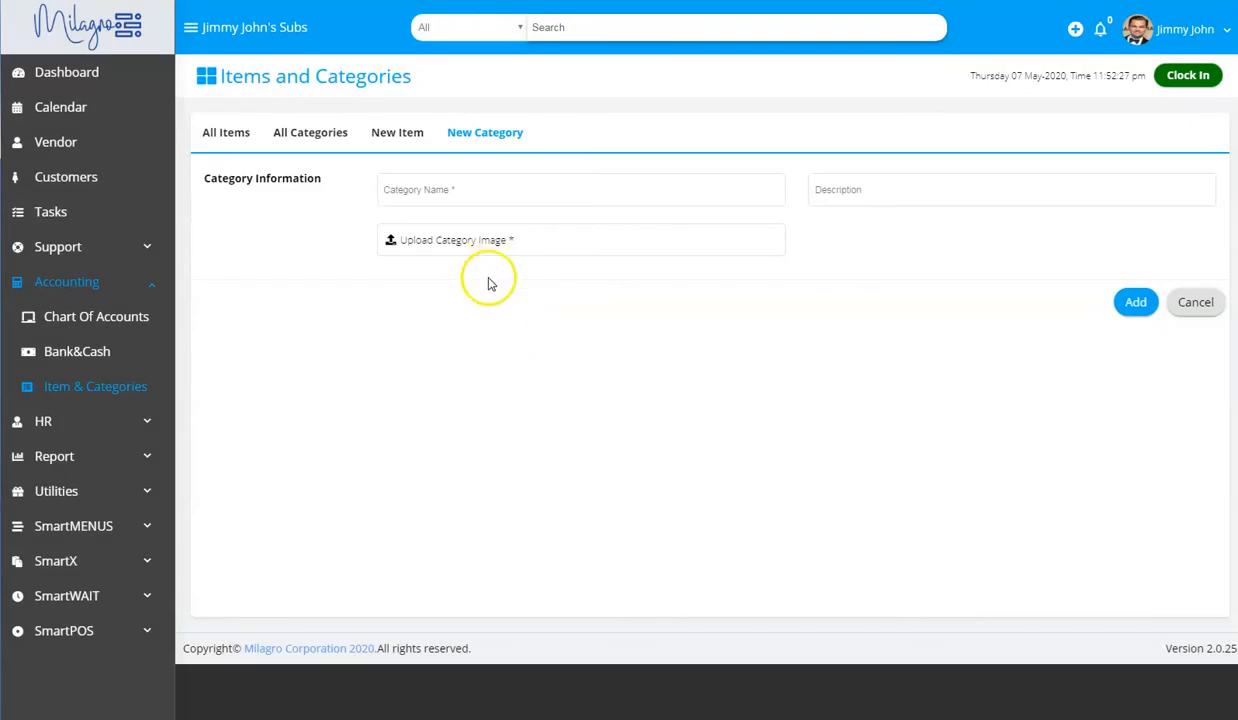
click(490, 203)
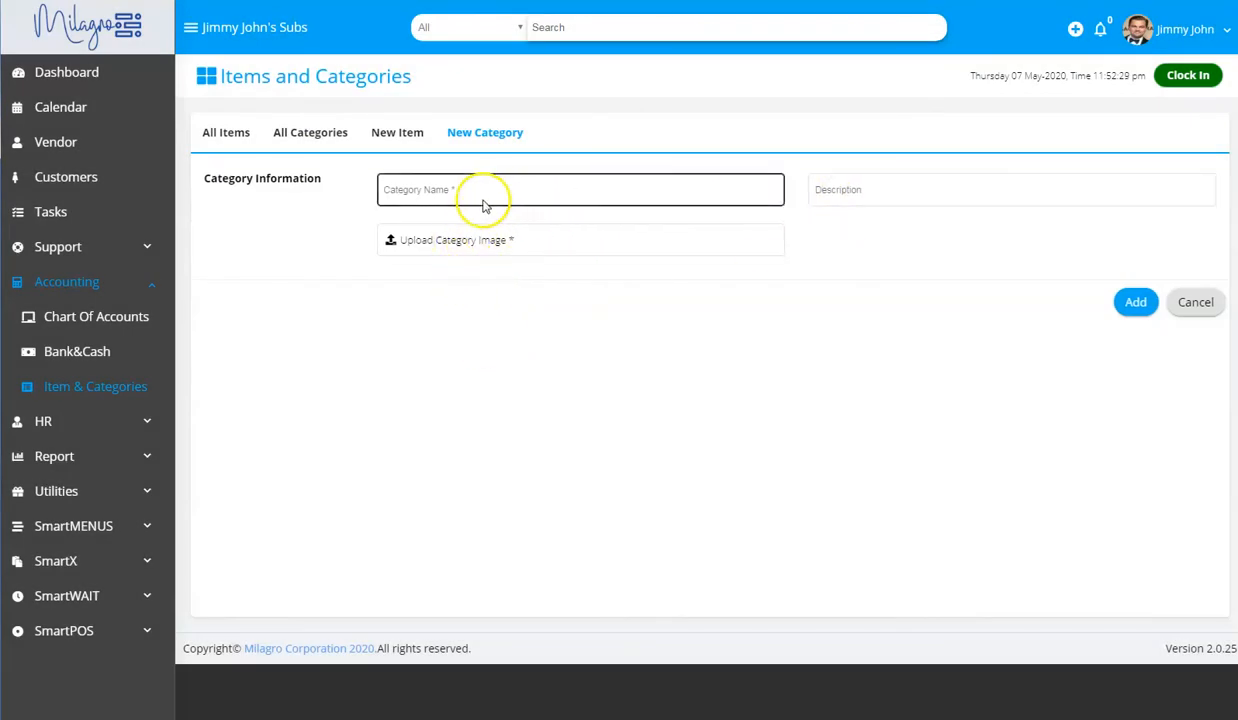
click(288, 131)
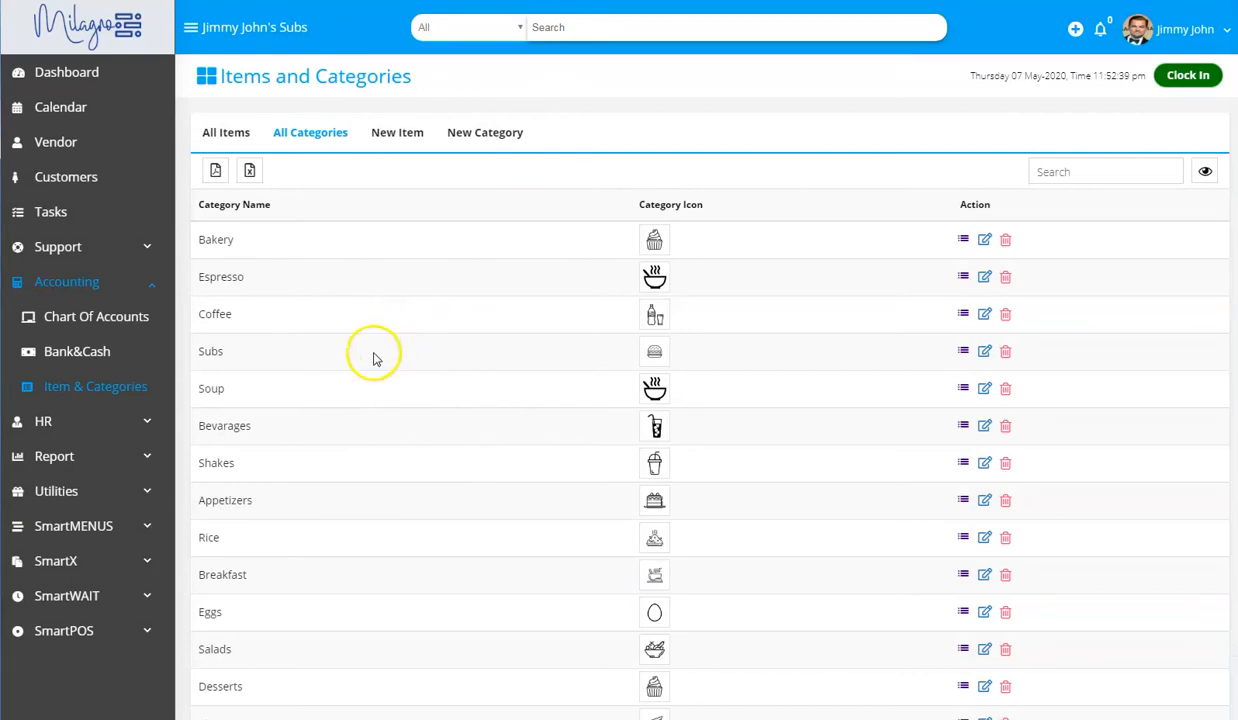
Open the Menu Builder and select Jimmy John's Menu as the parent of a new menu
click(72, 495)
scroll(118, 603, down, 2)
click(83, 555)
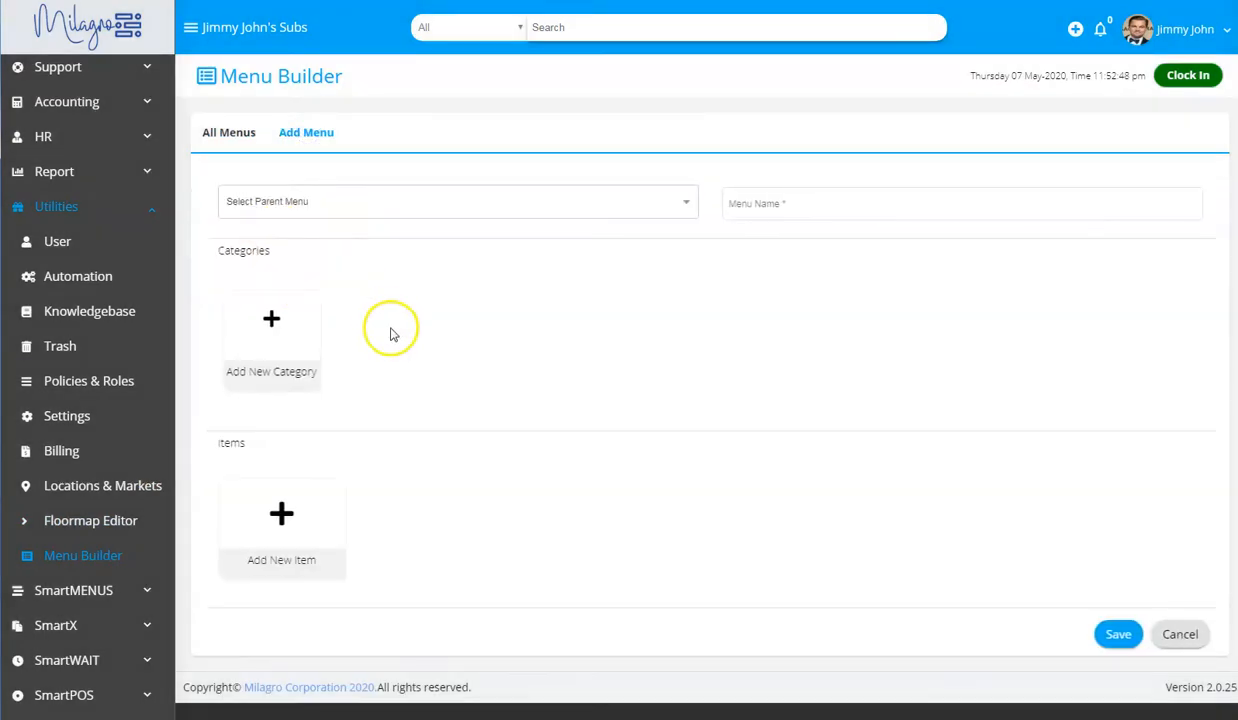
click(310, 205)
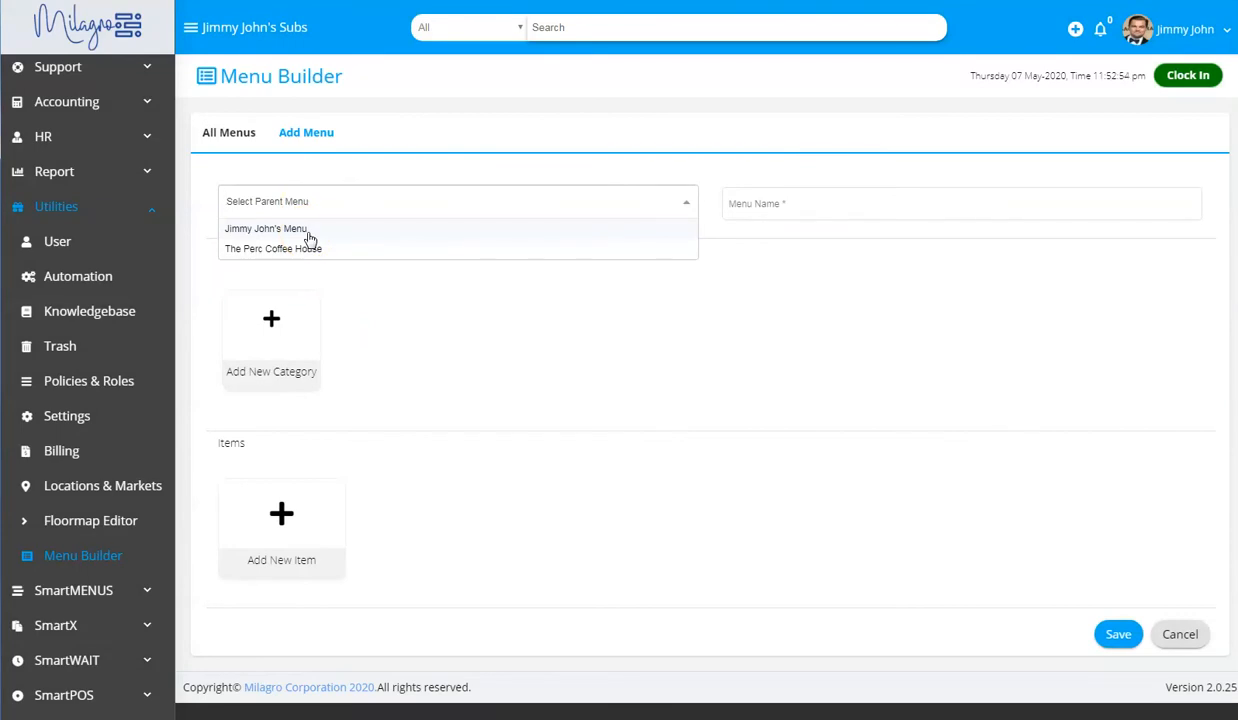
click(300, 229)
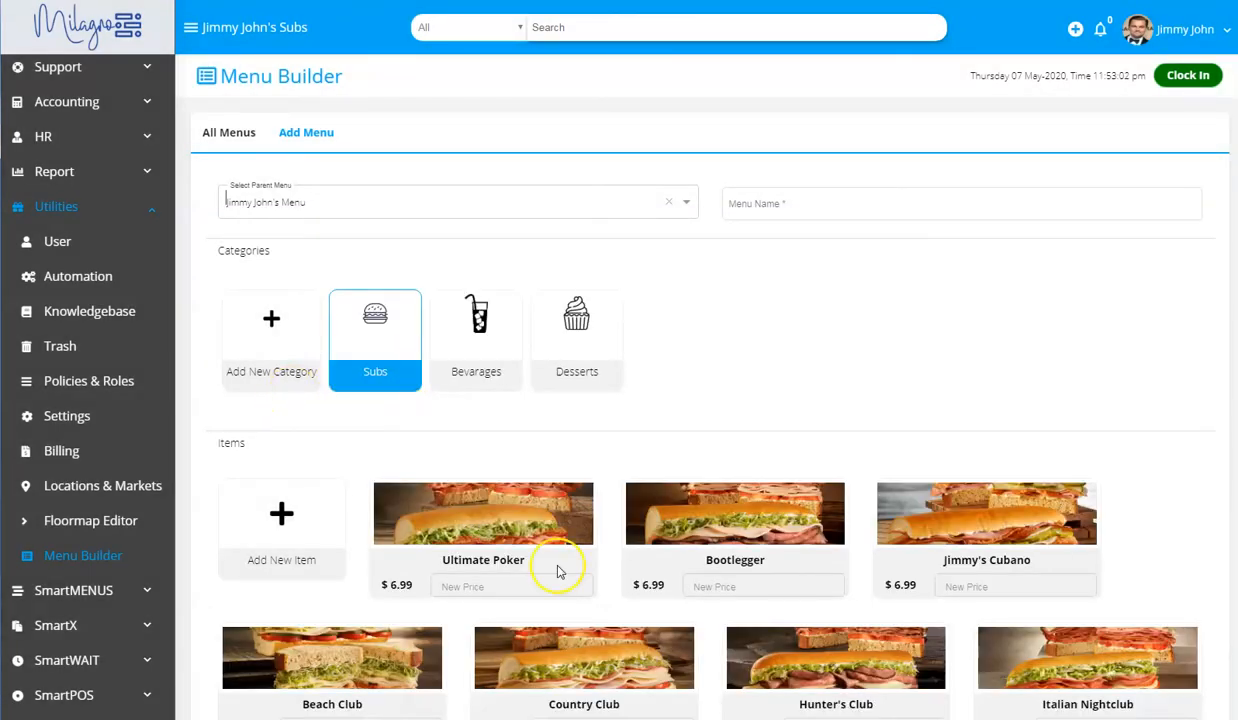
Add the Italian category to the new menu
click(457, 592)
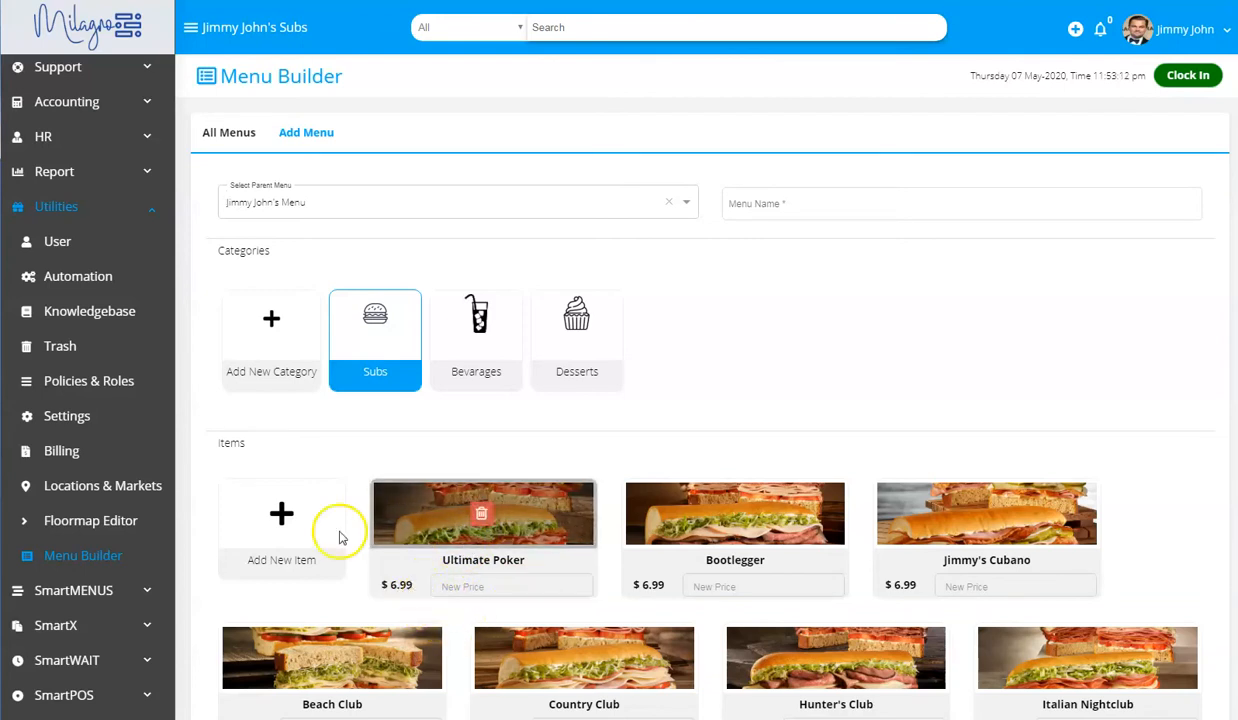
click(305, 341)
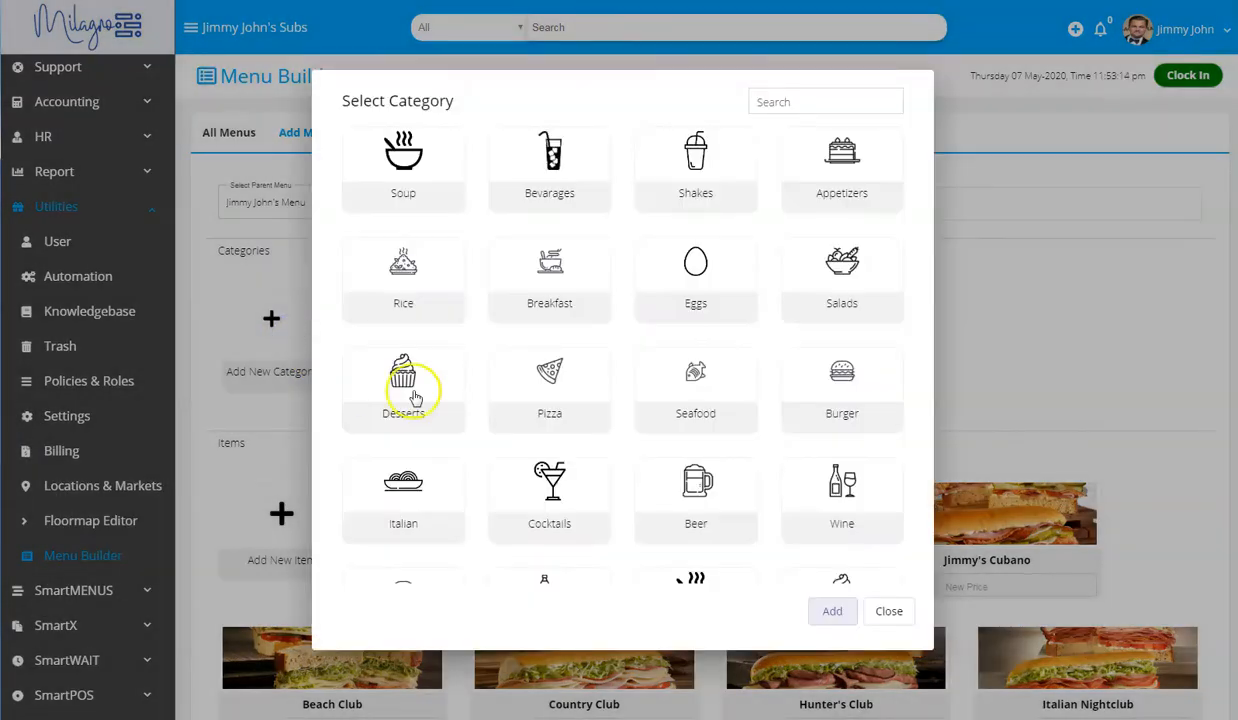
click(410, 498)
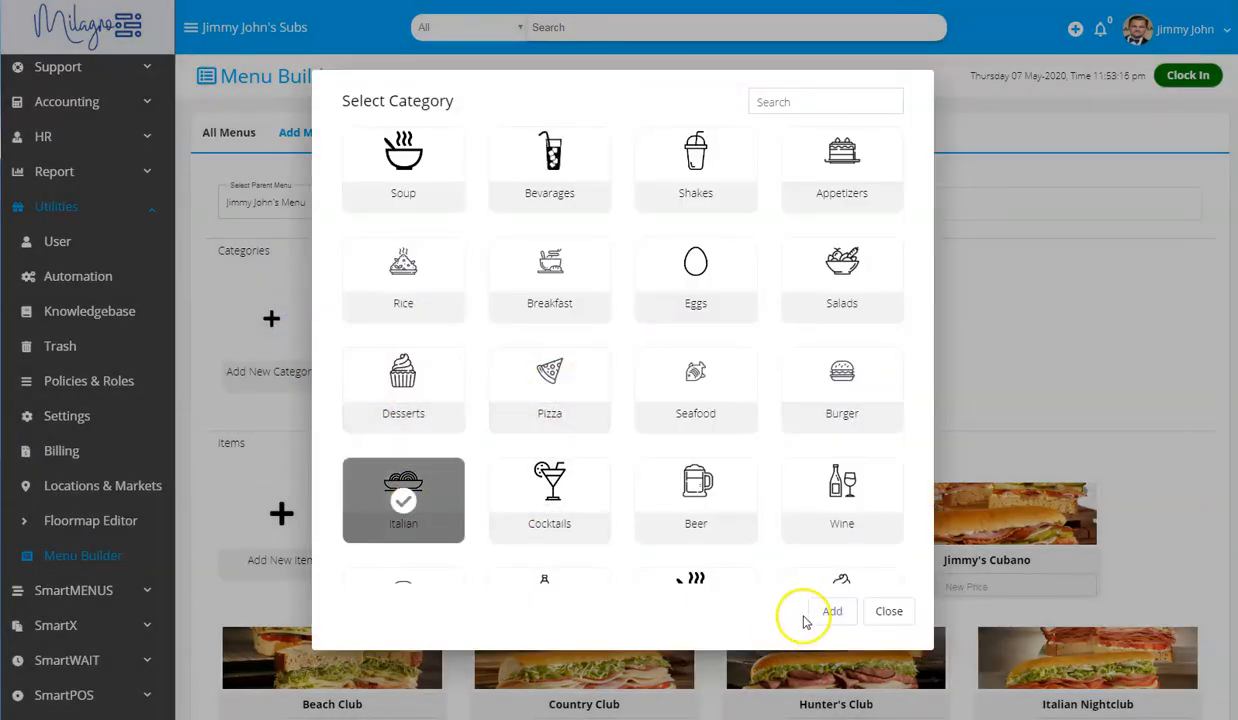
click(832, 611)
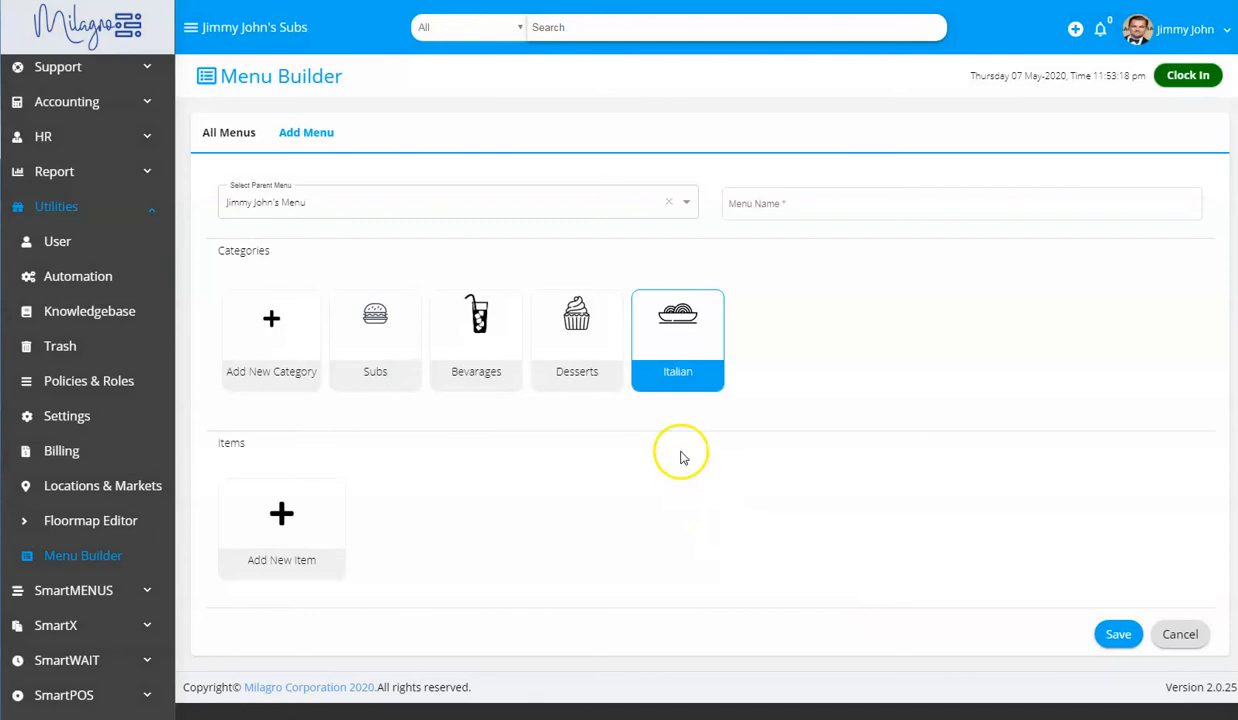
Add the Spicy East Coast Italian and Hunter's Club items to the Italian category, accepting that they also belong to another category
click(283, 515)
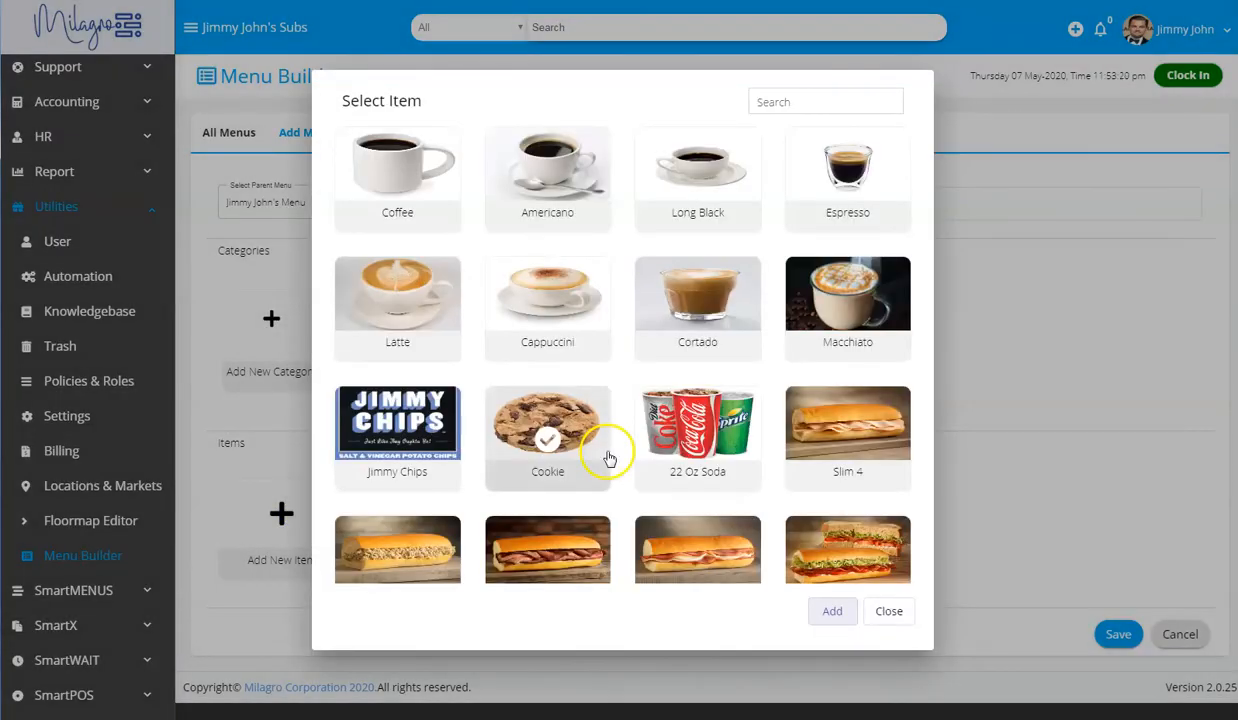
scroll(609, 458, down, 8)
click(414, 493)
click(572, 386)
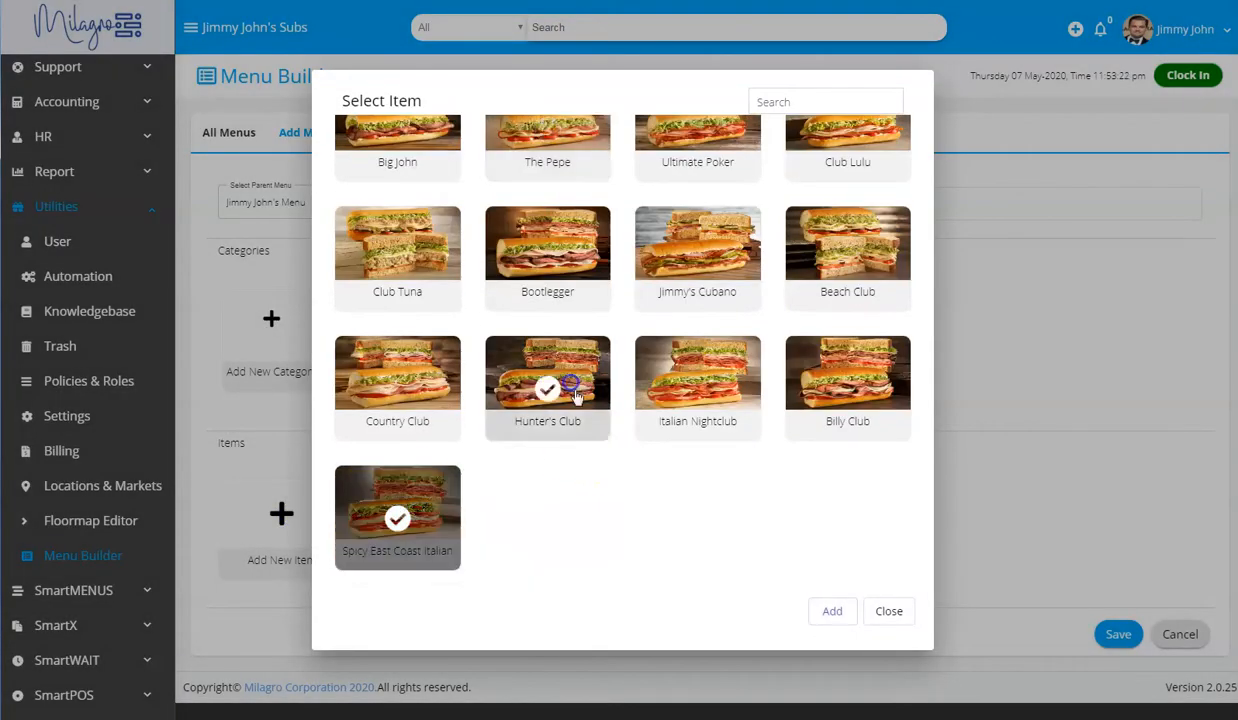
click(832, 611)
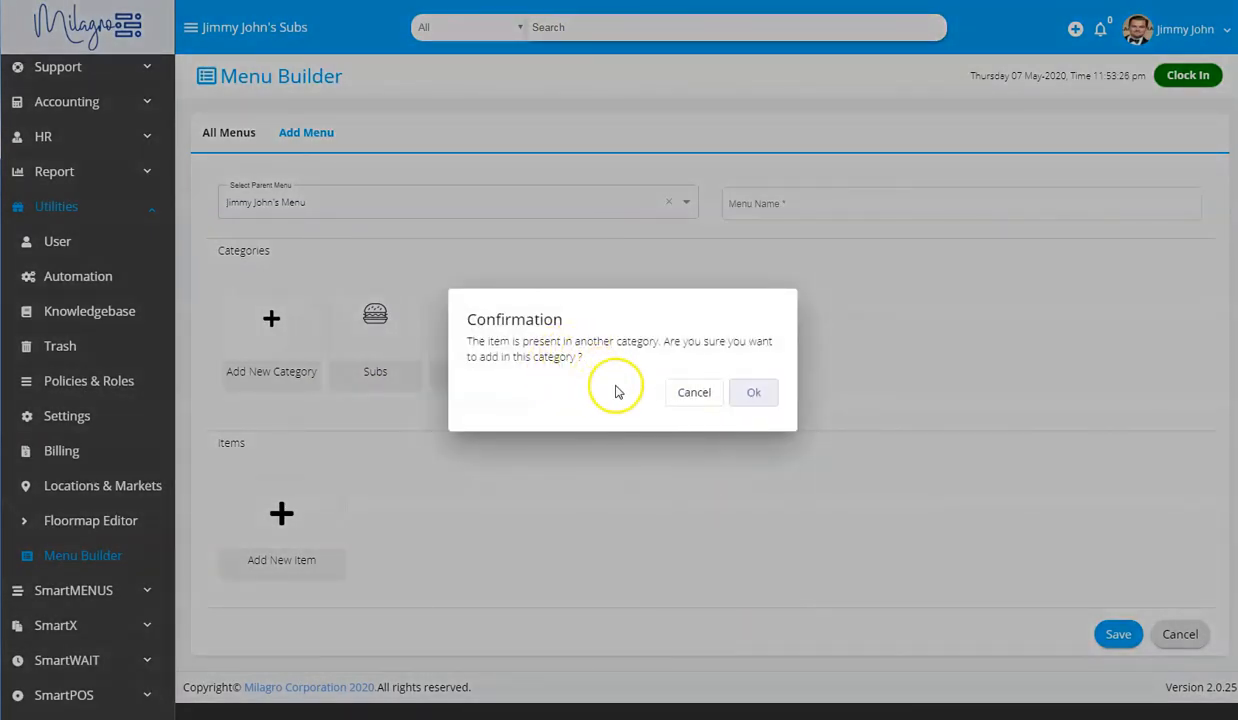
click(752, 394)
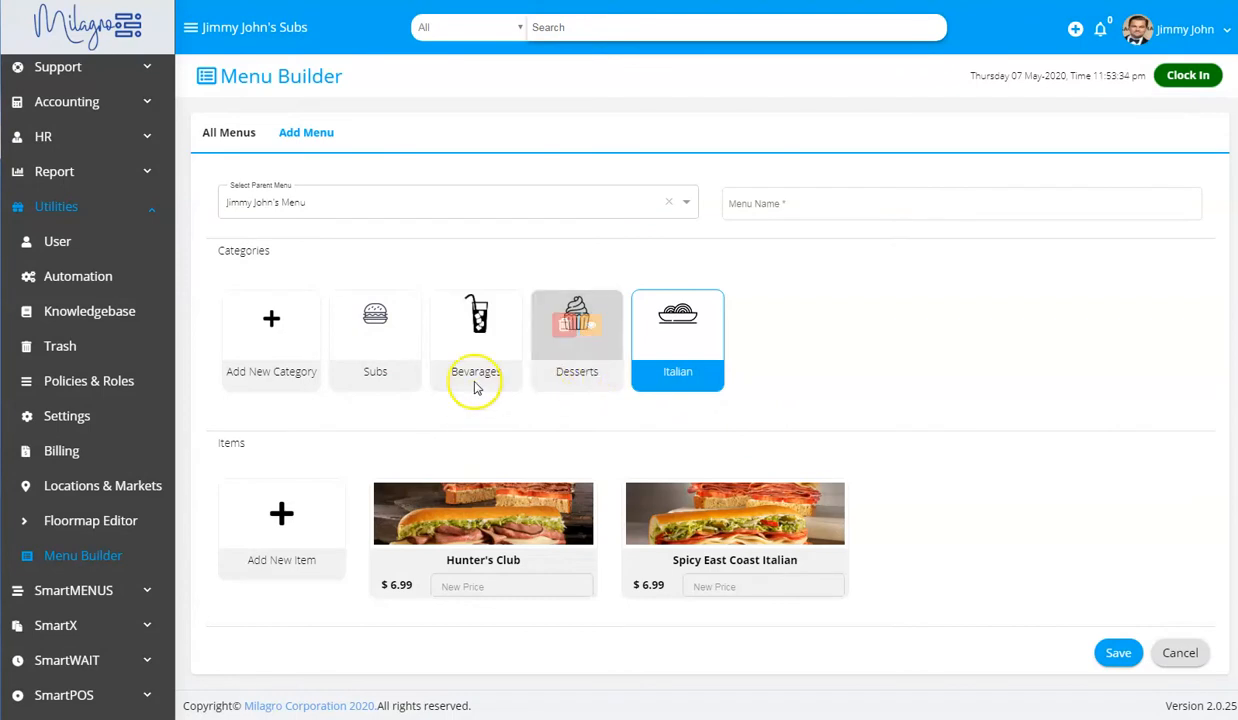
Open the details of Test Location from the Locations & Markets page
click(56, 207)
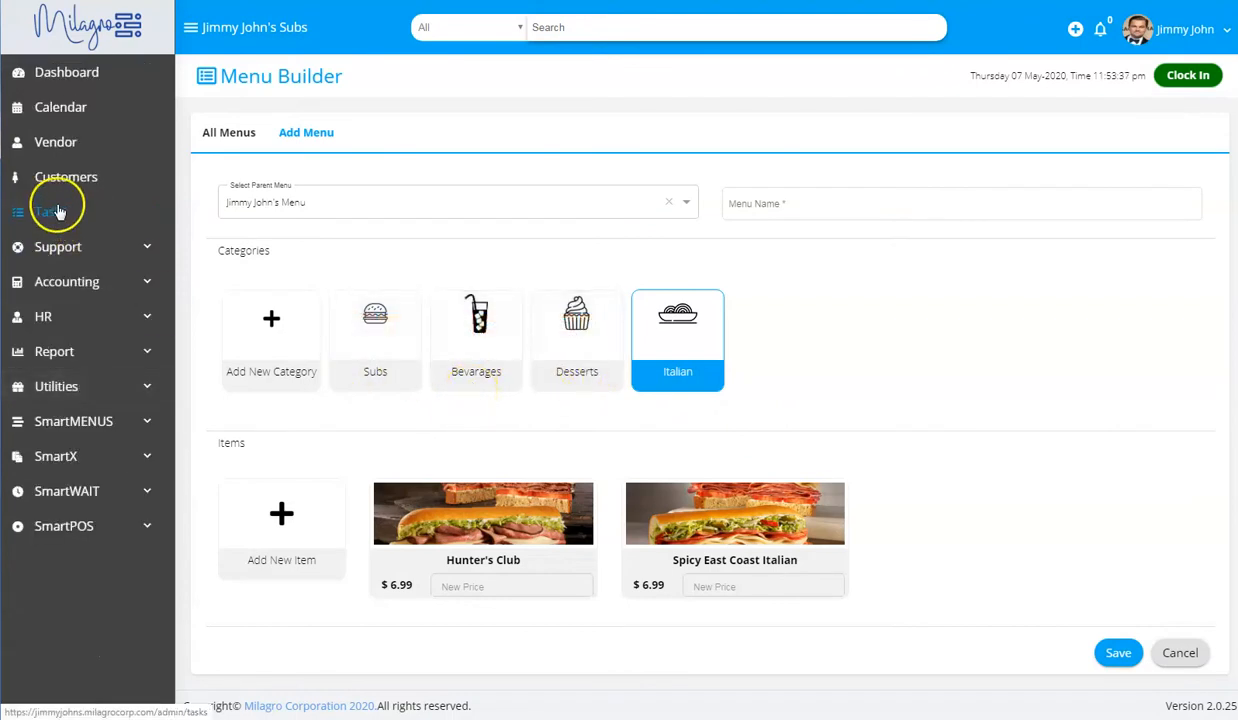
click(84, 385)
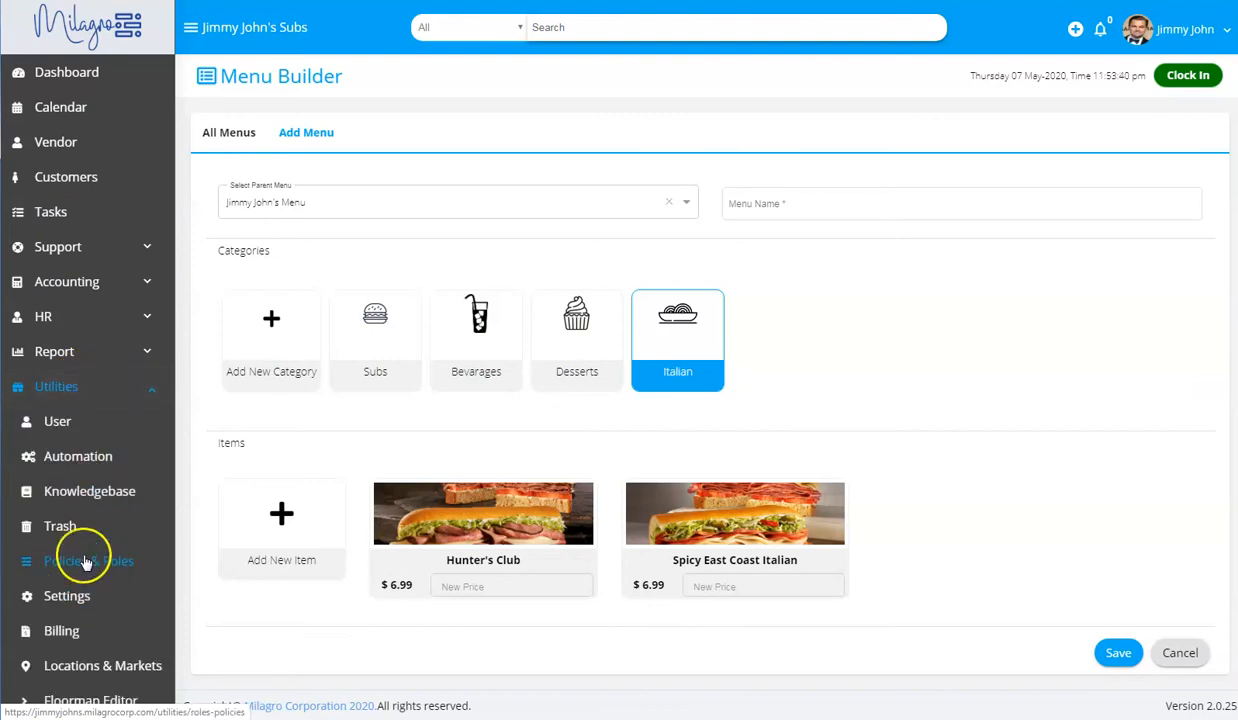
click(85, 665)
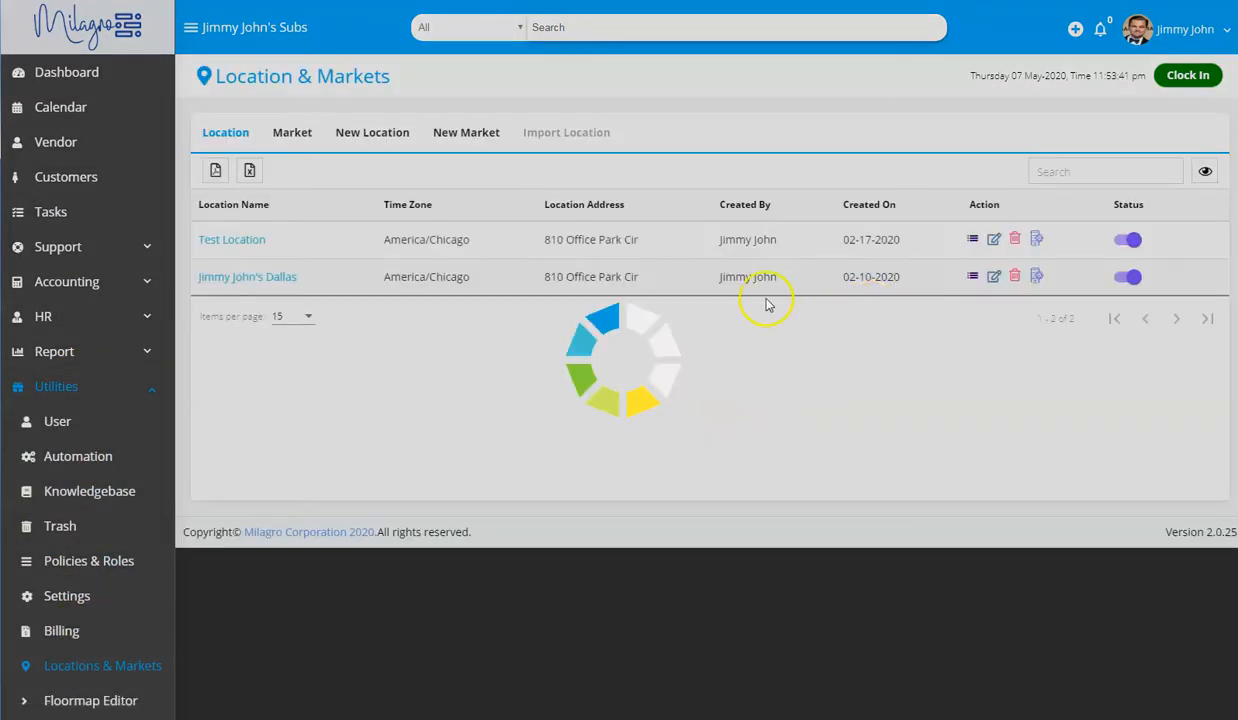
click(972, 240)
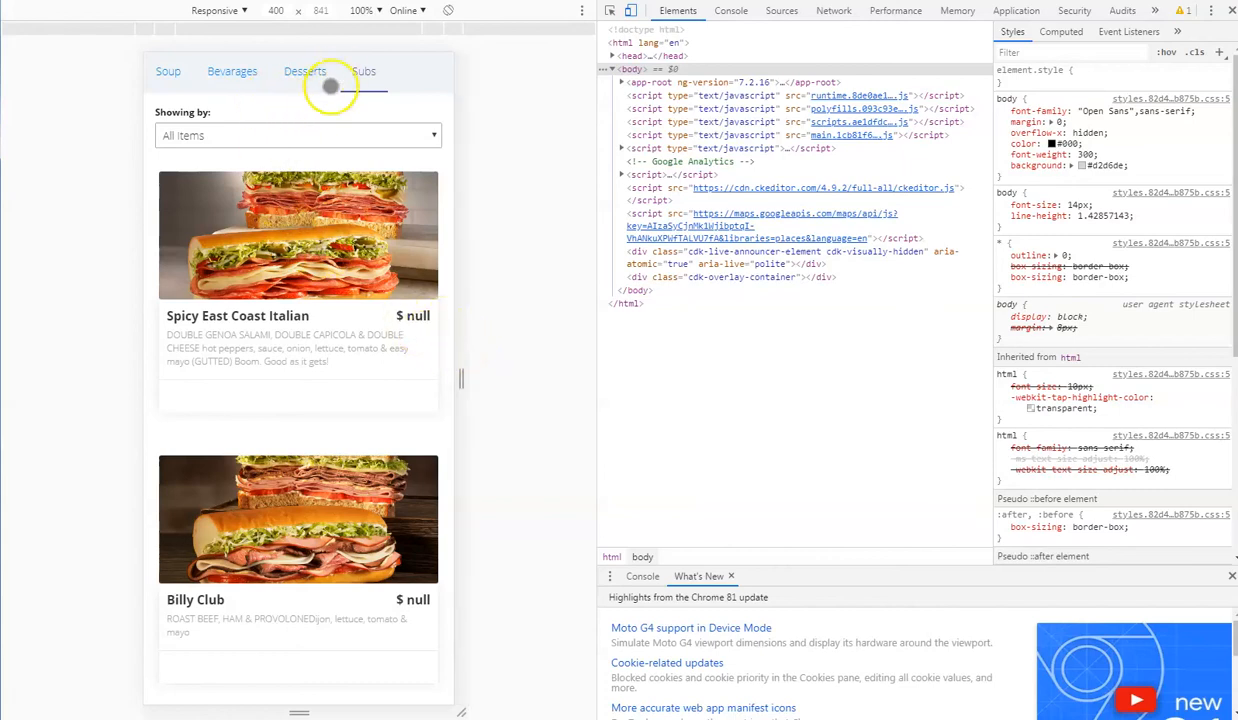
Look through the Desserts, Bevarages and Subs categories in the mobile menu preview
click(302, 71)
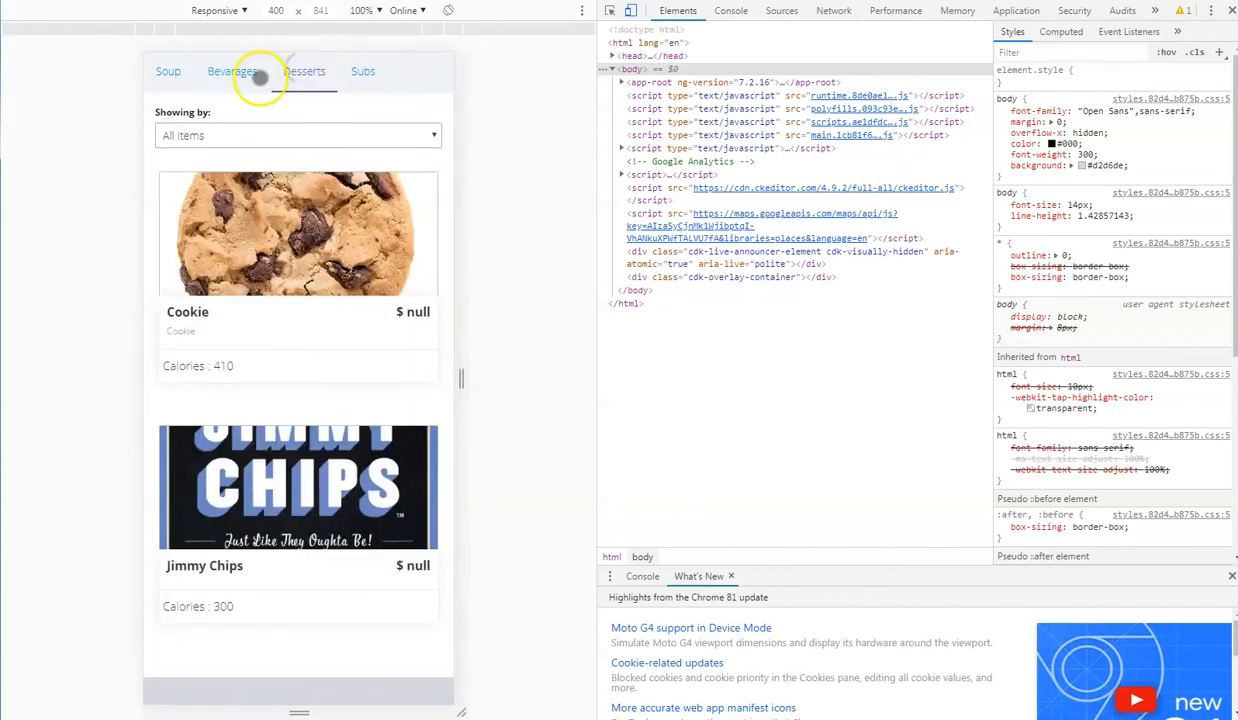
click(240, 74)
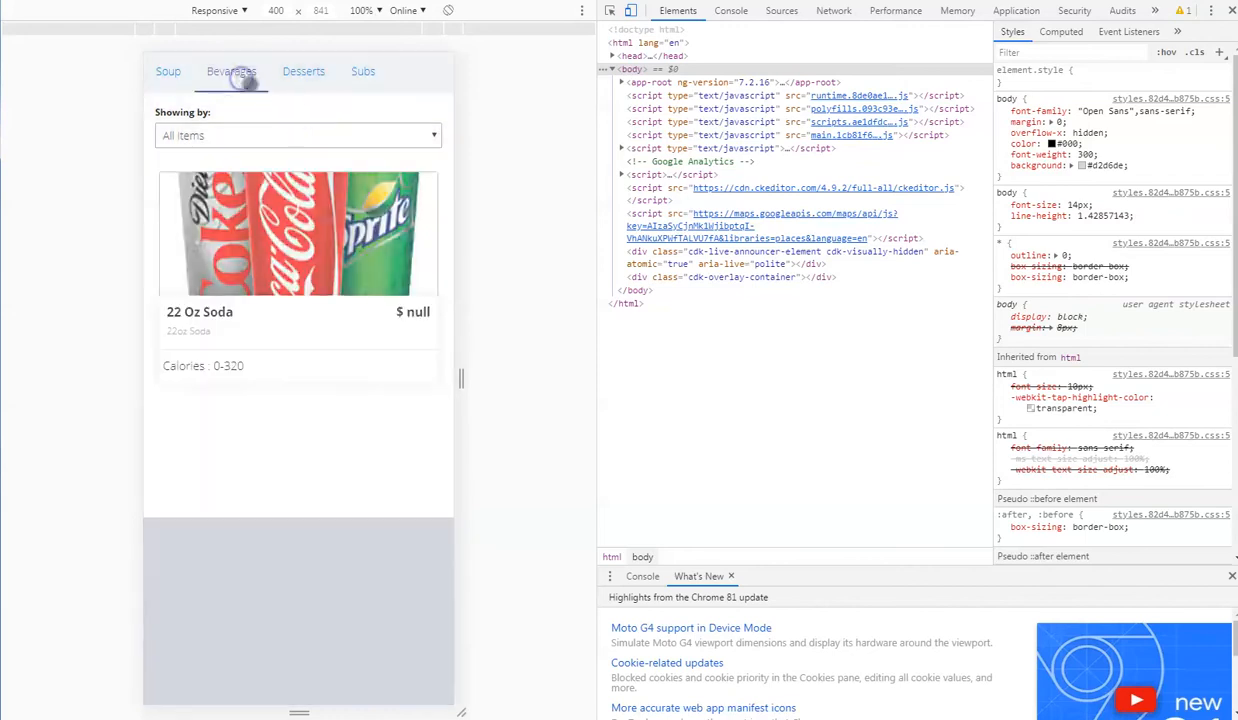
click(362, 73)
Filter the Subs category by the Spicy, Chef's Choice and Favourites tags in turn, and look through the favourites
click(276, 135)
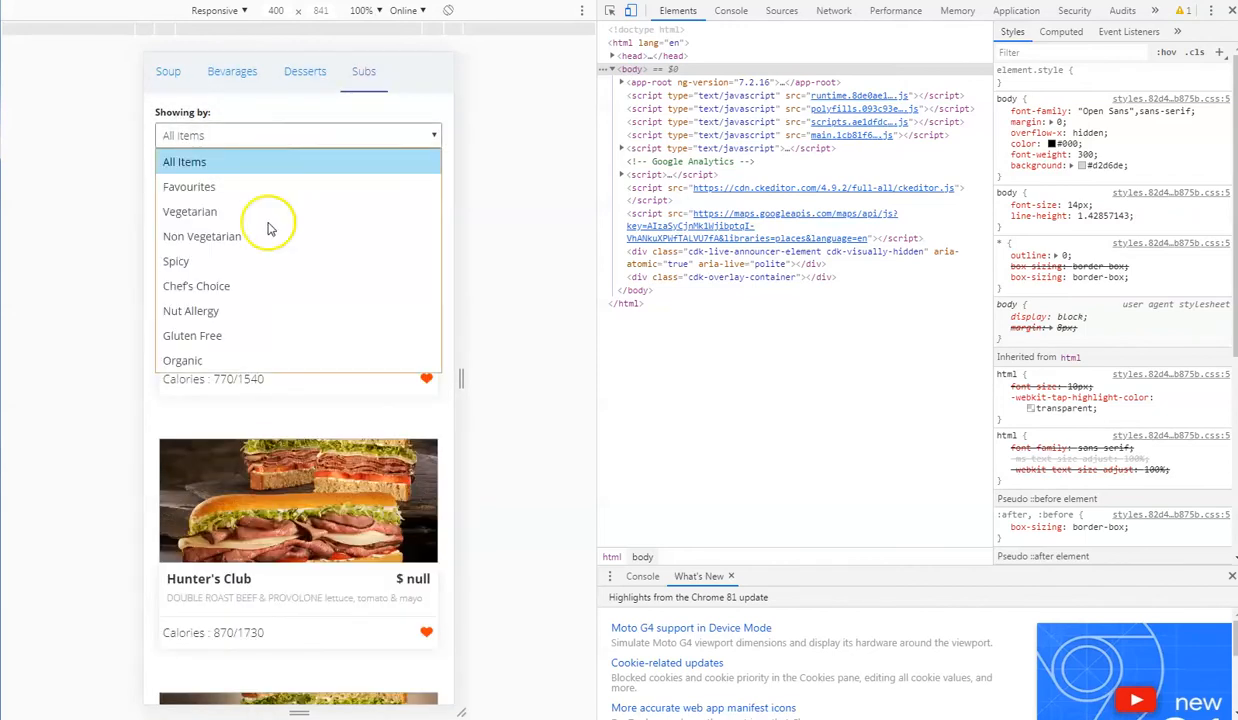
click(205, 263)
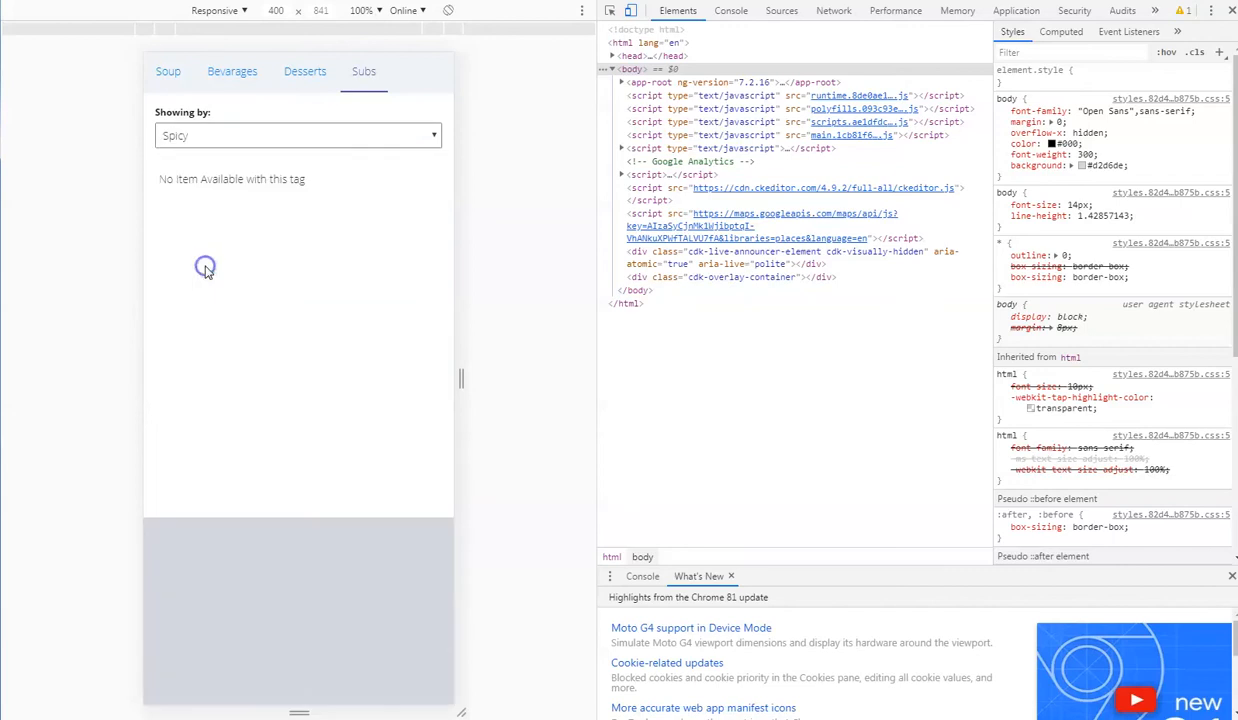
click(250, 133)
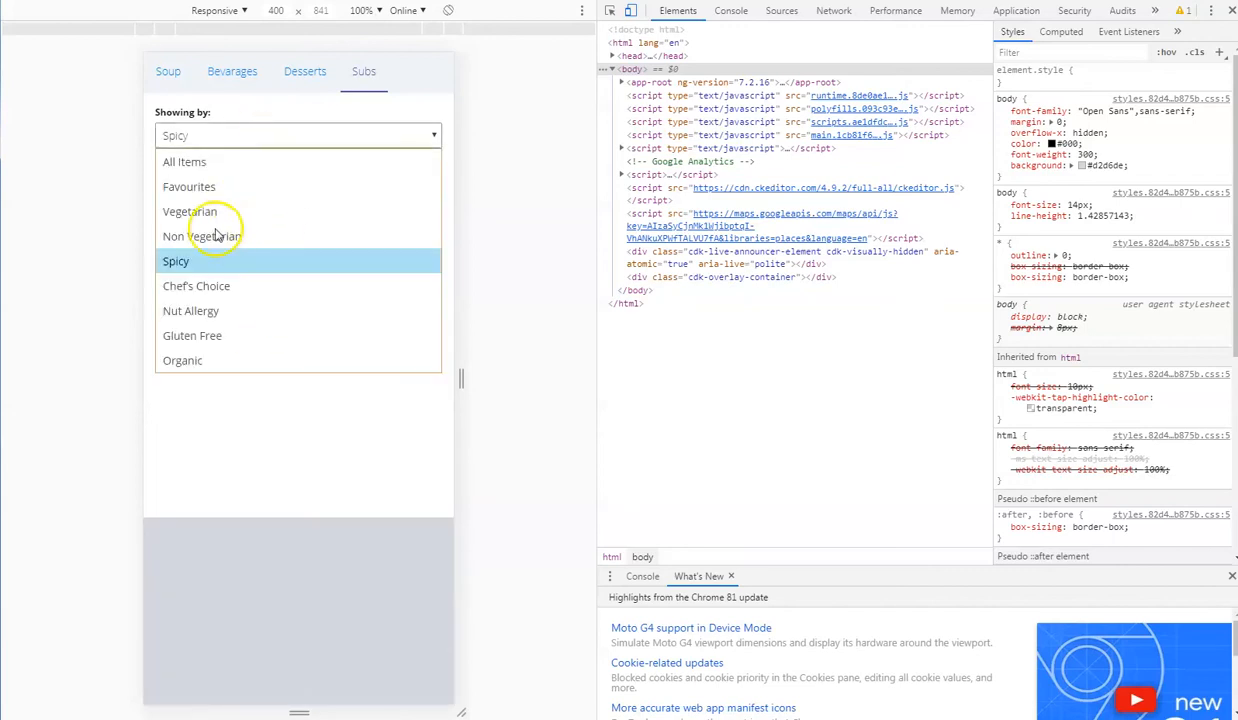
click(215, 286)
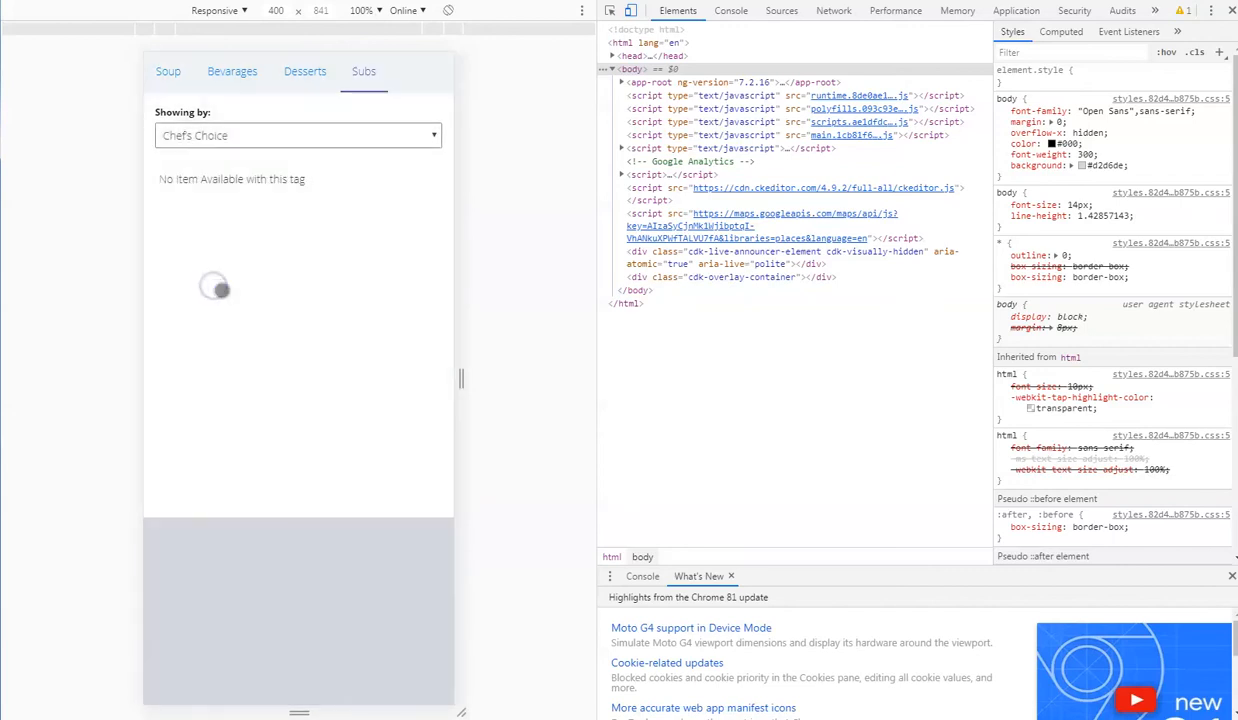
click(238, 142)
click(199, 188)
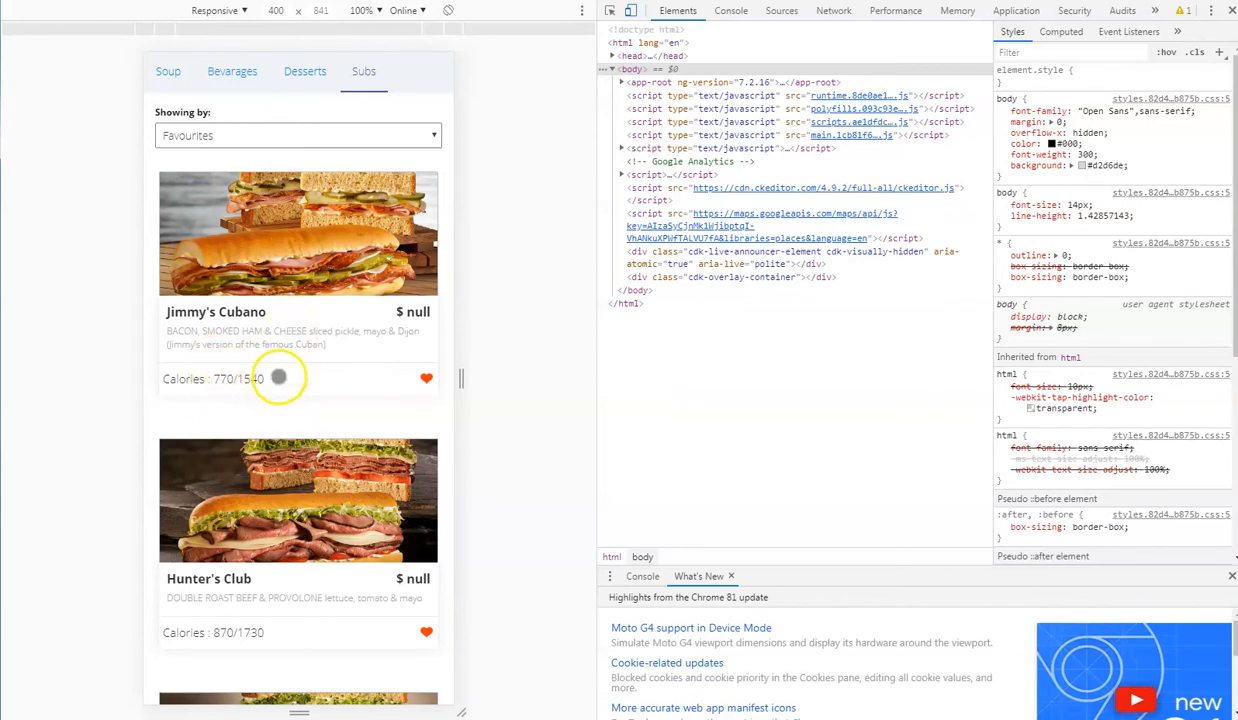
scroll(263, 377, down, 5)
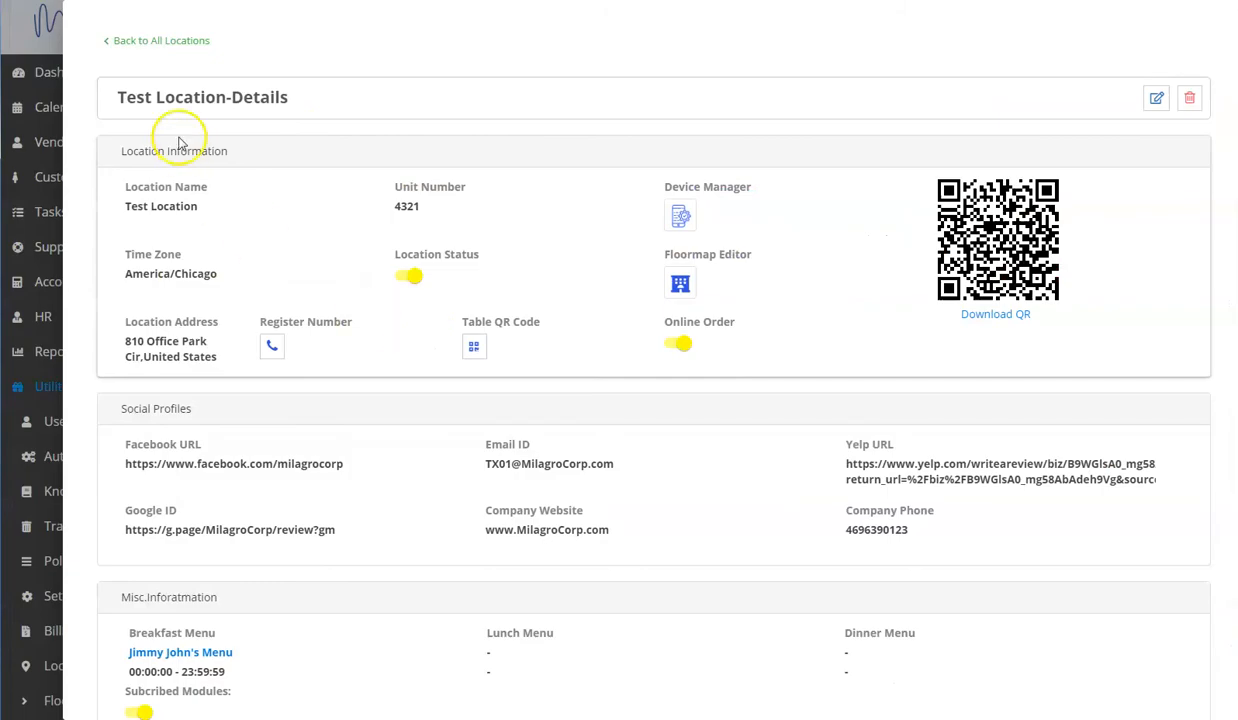
Return from the location details to all locations and open the SmartMENUS dashboard
click(163, 44)
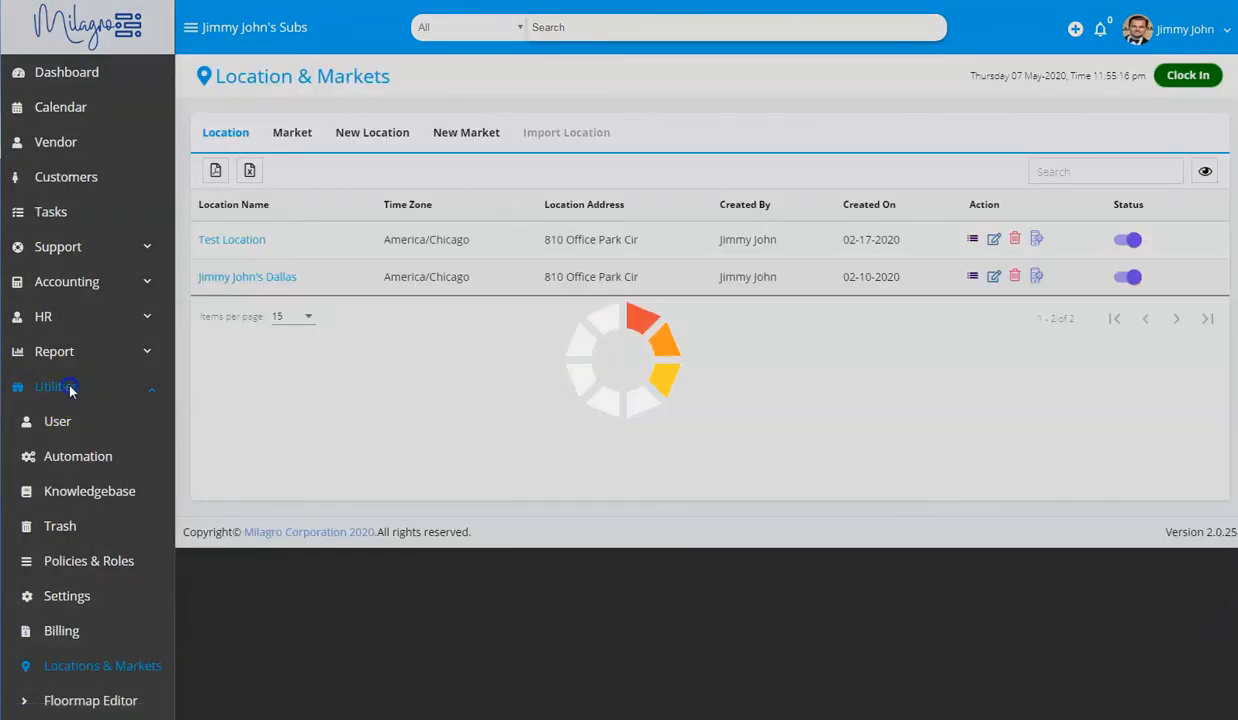
click(62, 390)
click(88, 425)
click(80, 455)
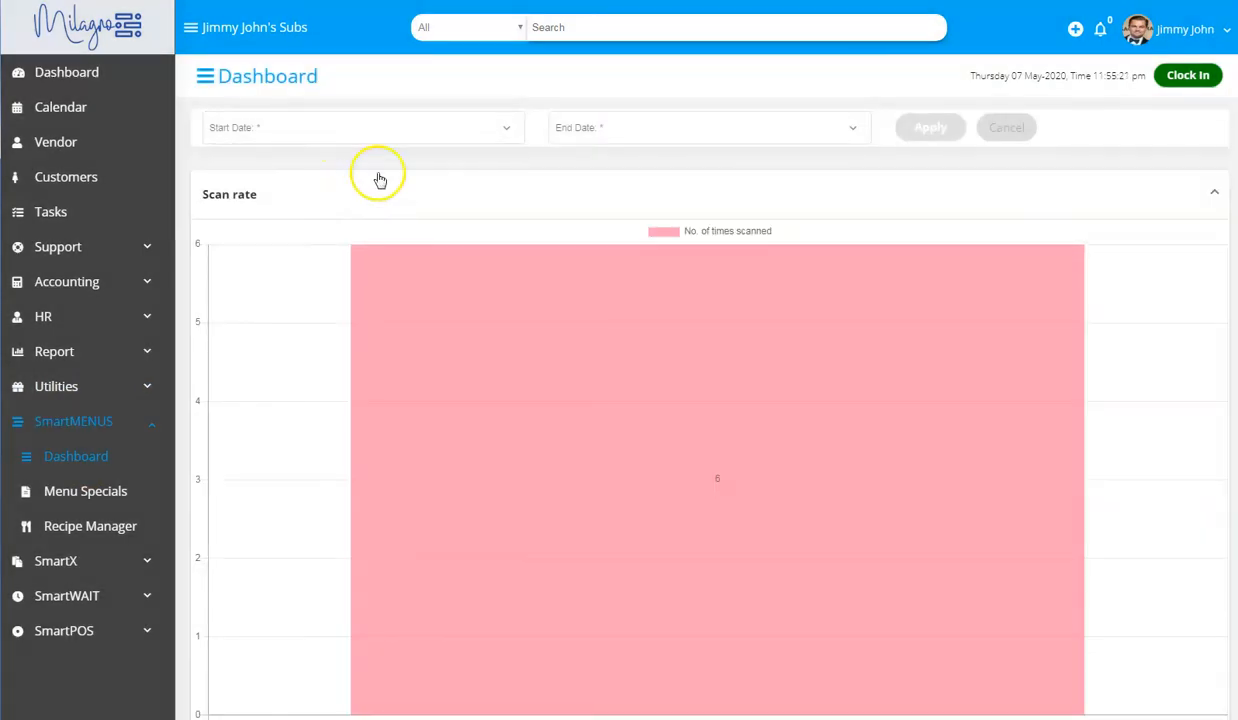
Examine the dashboard's scan rate, source and time charts for Jimmy John's Menu
scroll(575, 285, down, 2)
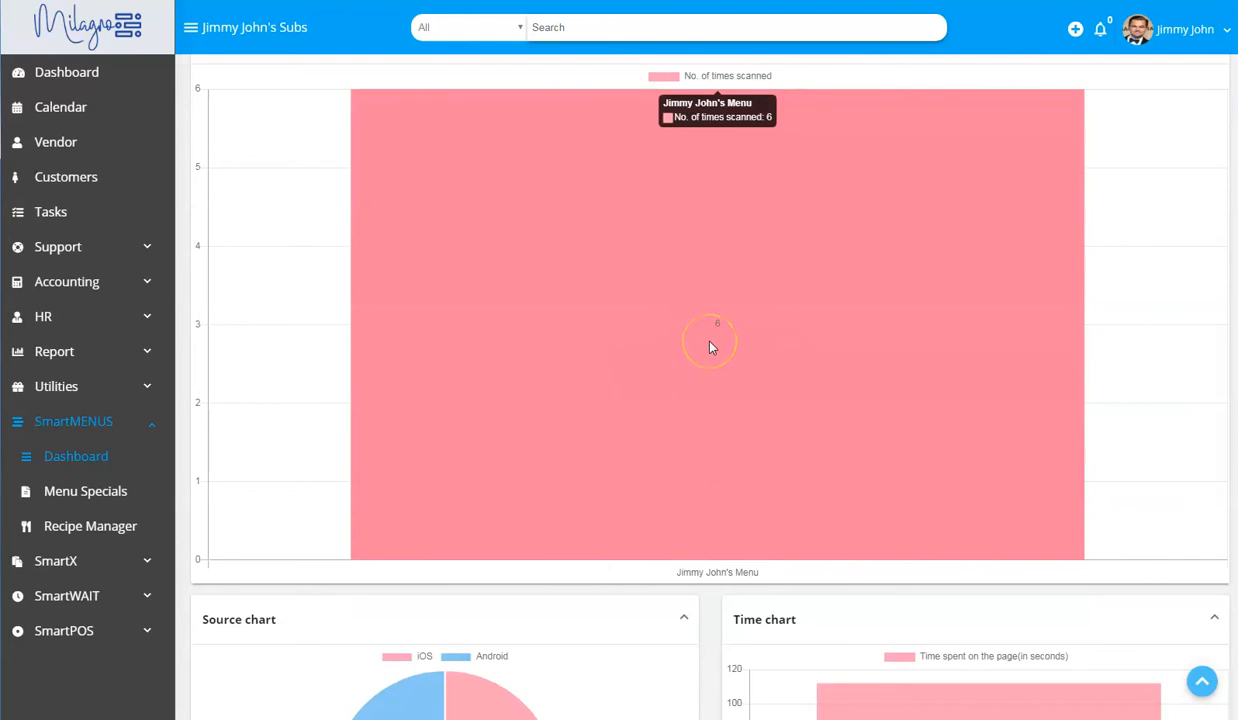
scroll(670, 420, down, 3)
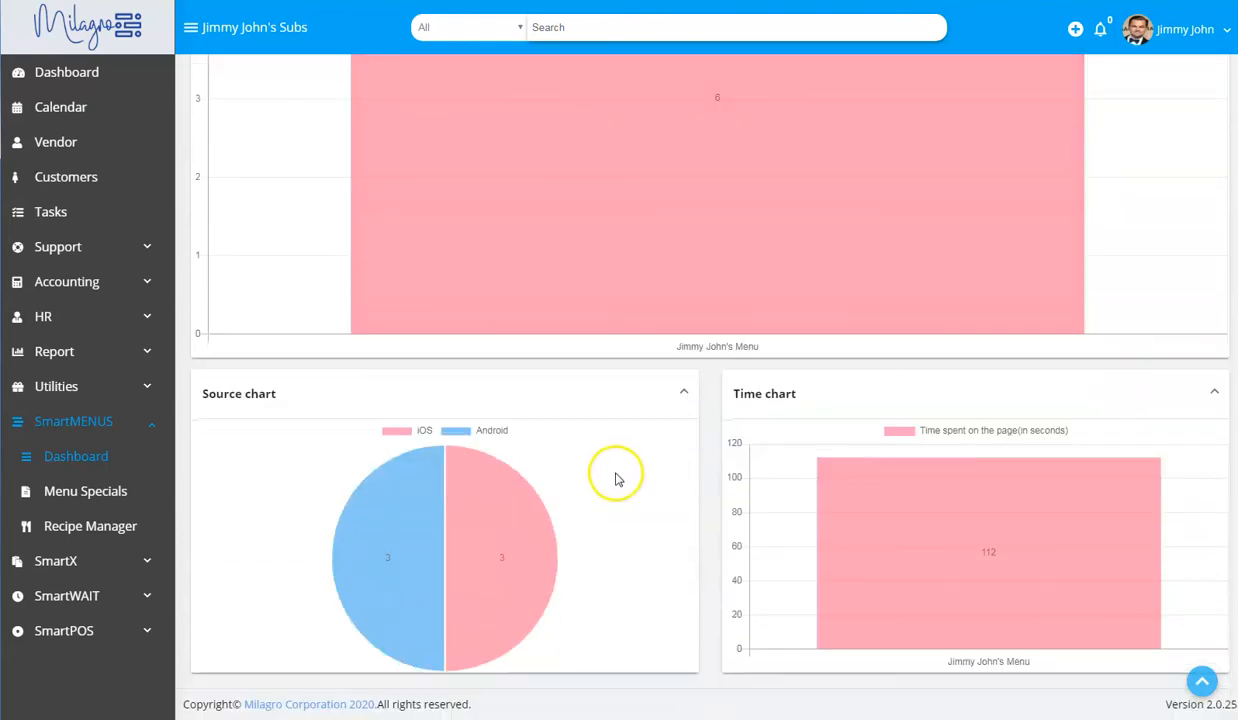
mouse_move(400, 552)
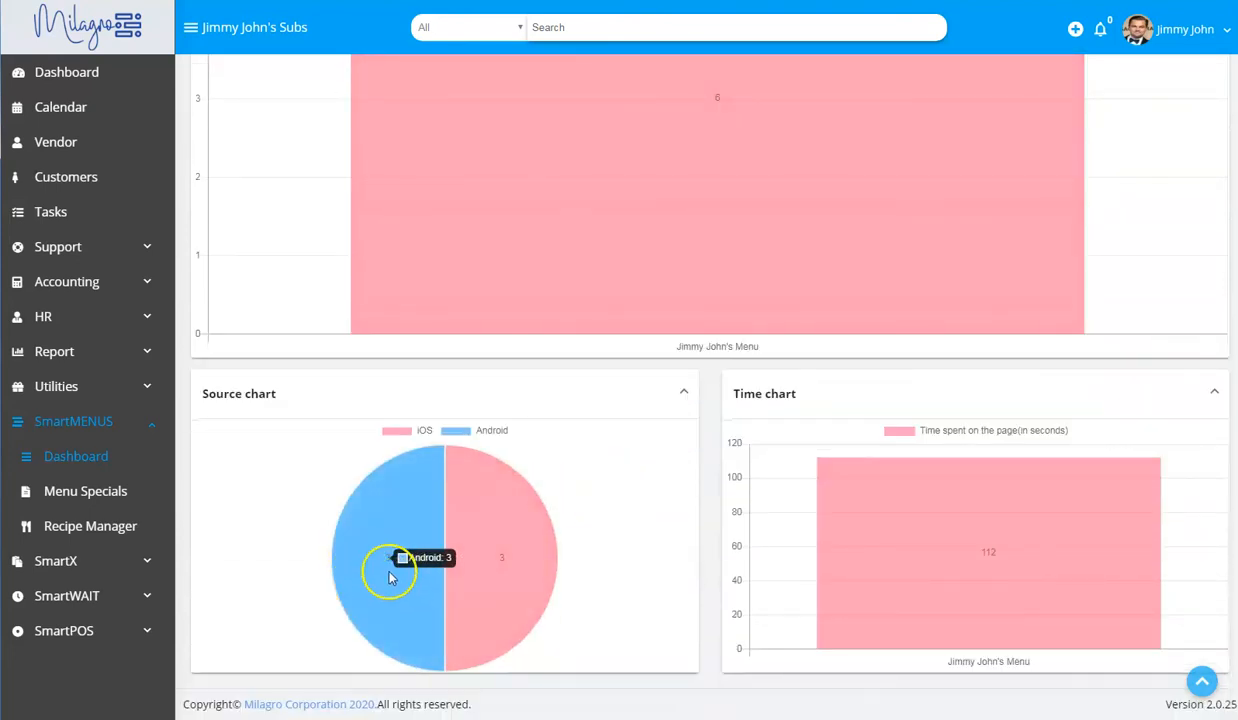
mouse_move(541, 553)
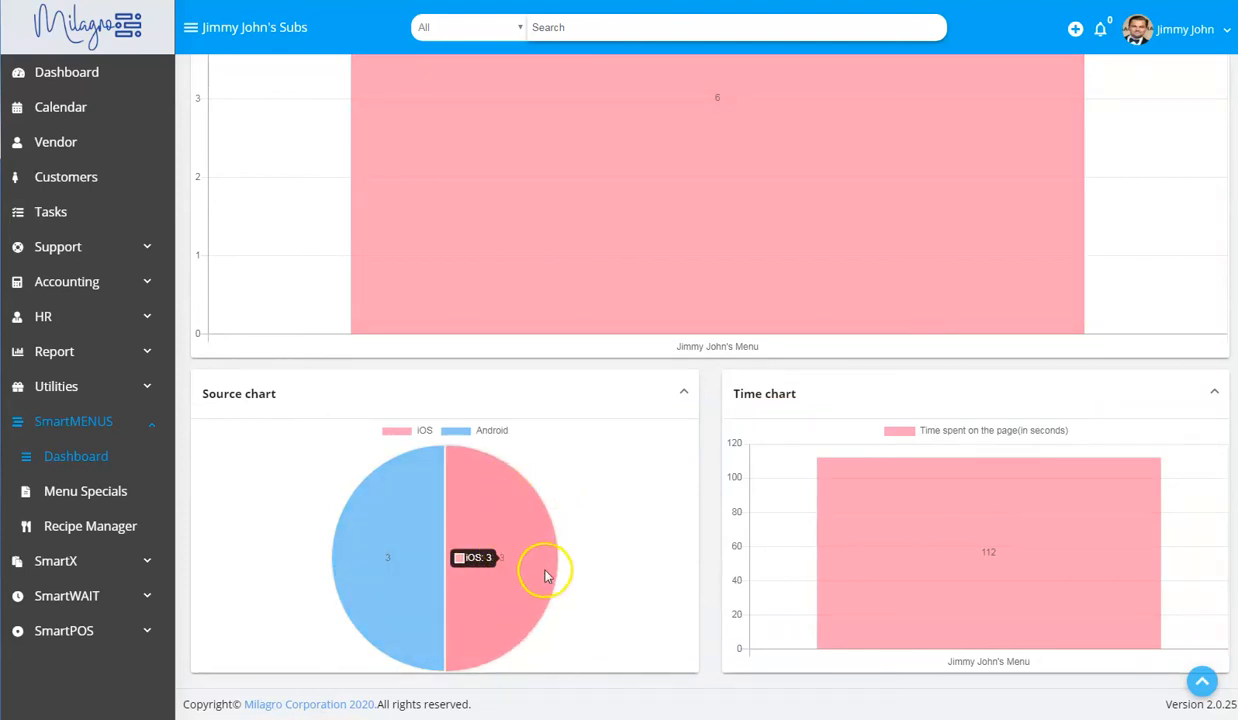
mouse_move(906, 499)
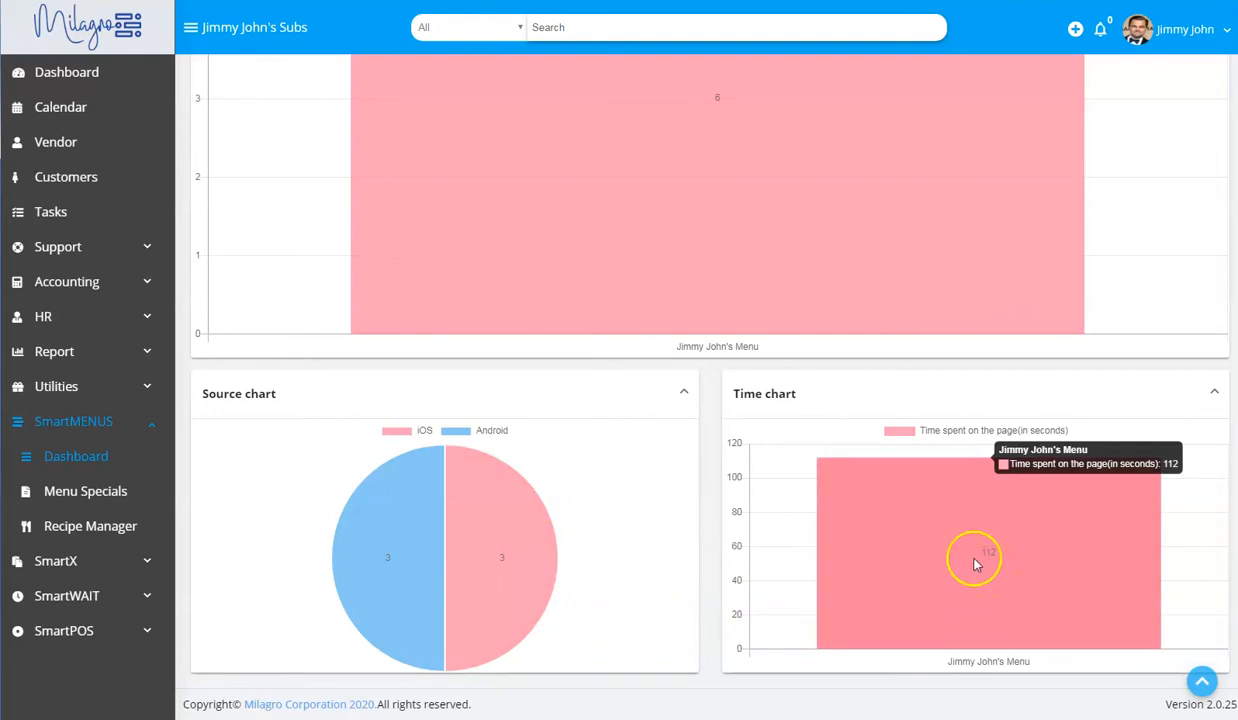
Start a new menu special for Jimmy John's Menu and schedule it on Tuesdays
click(107, 496)
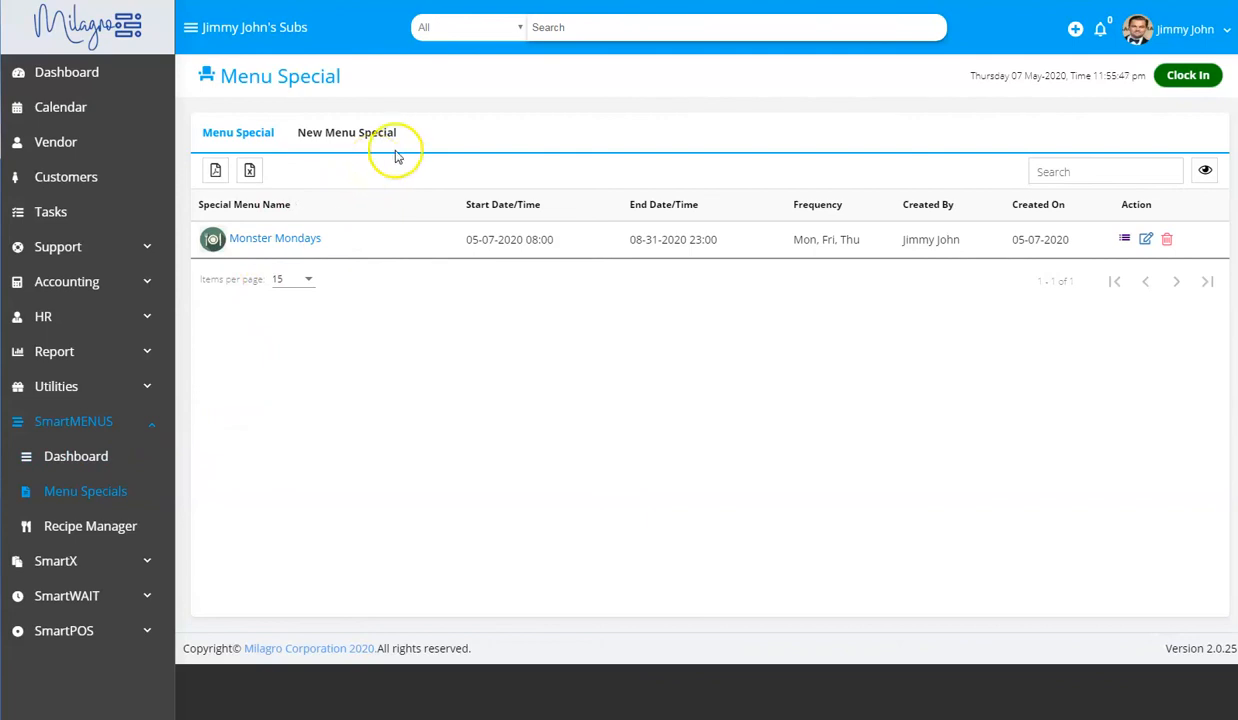
click(341, 138)
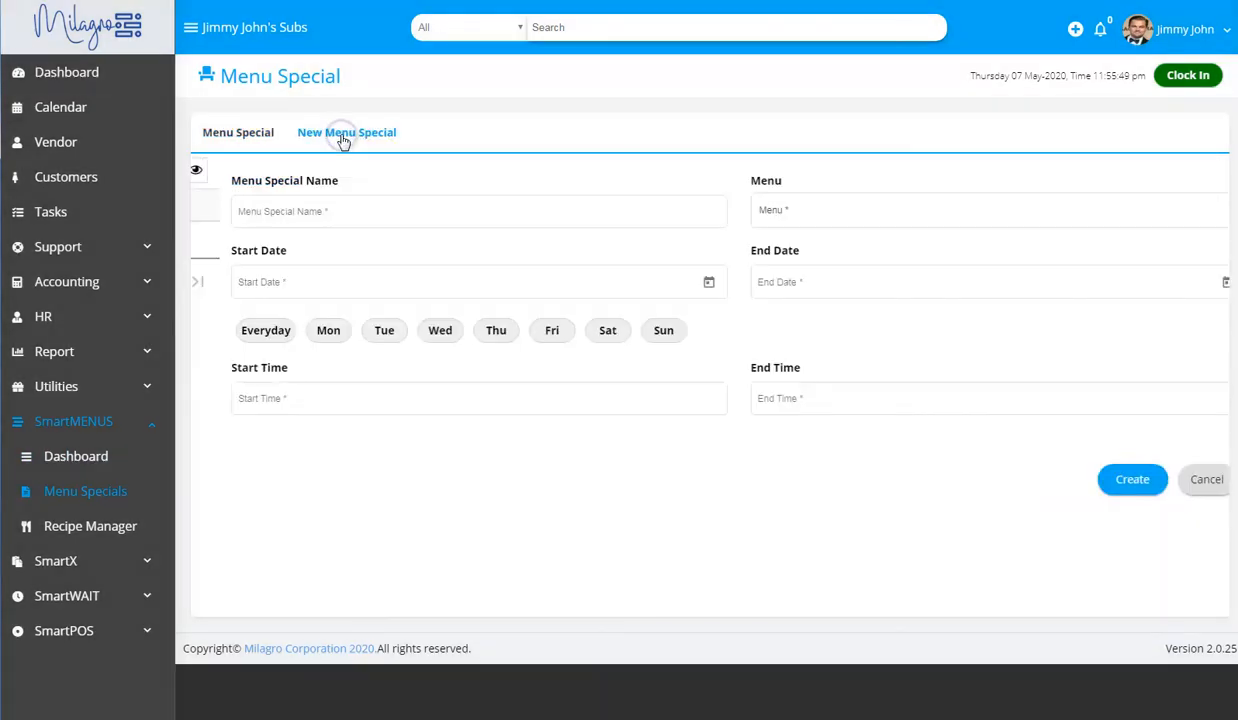
click(262, 213)
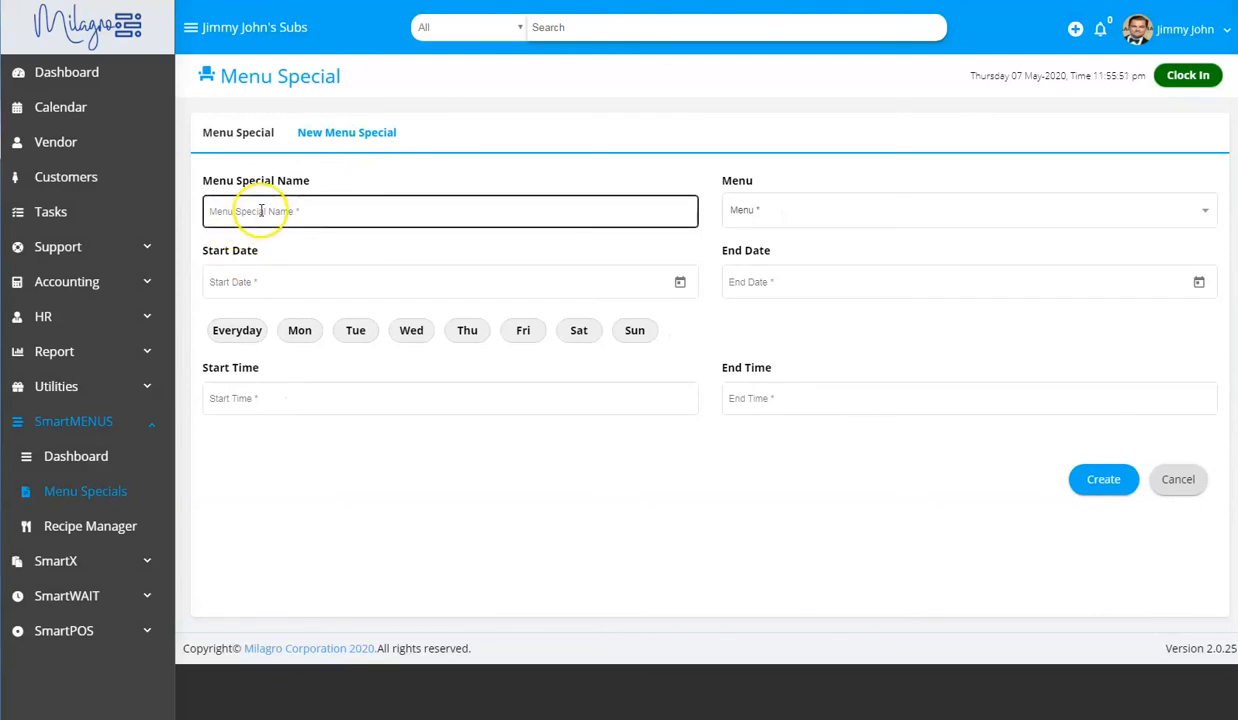
click(745, 210)
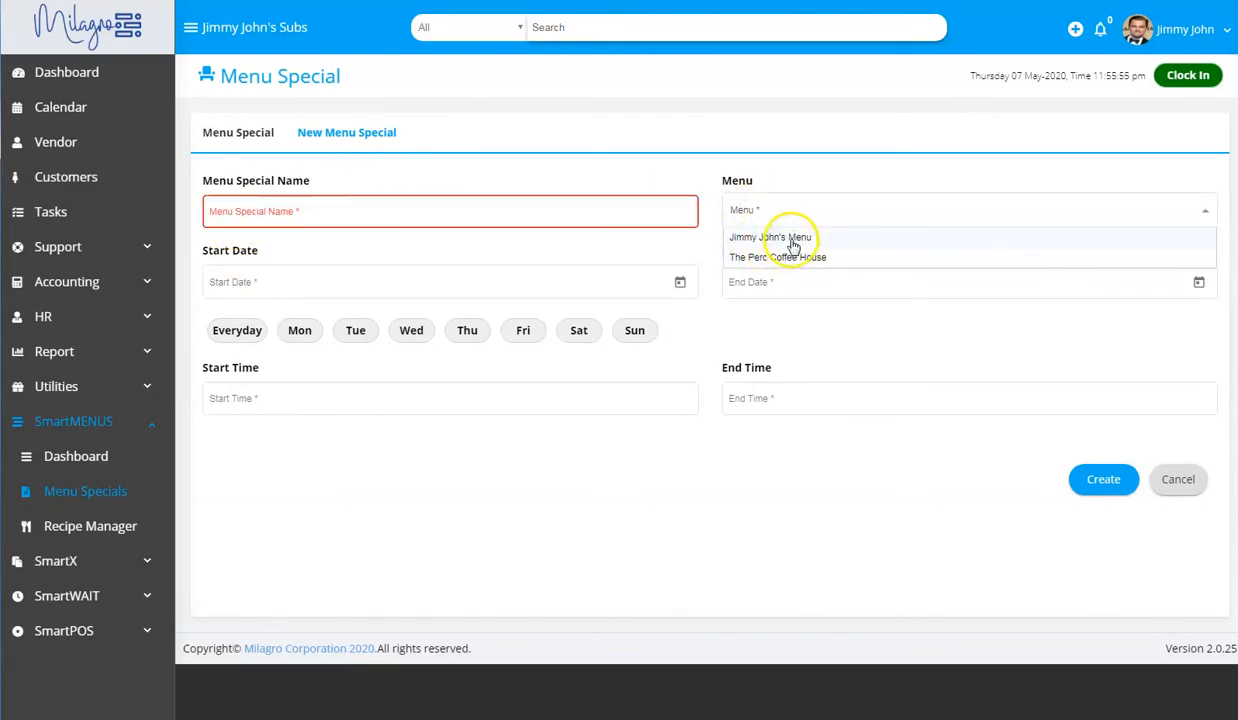
click(793, 240)
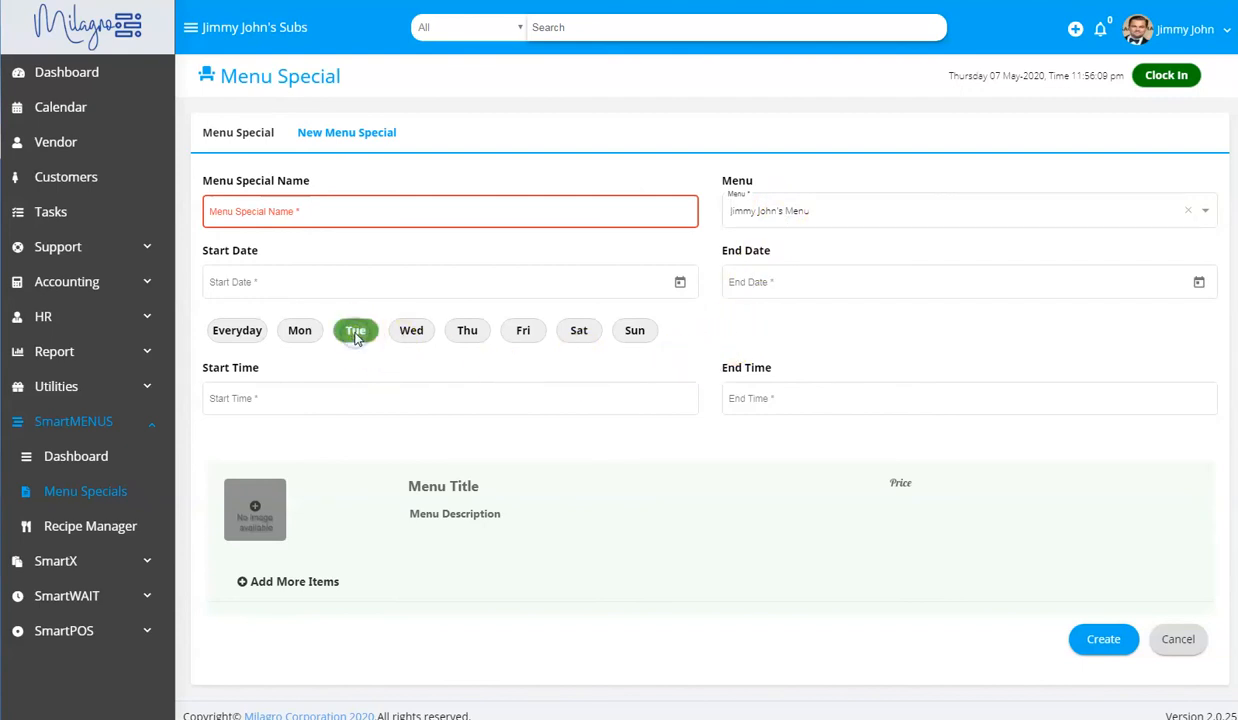
Set the new menu special's start date to 5/7/2020 and its end date to 8/21/2020
click(330, 283)
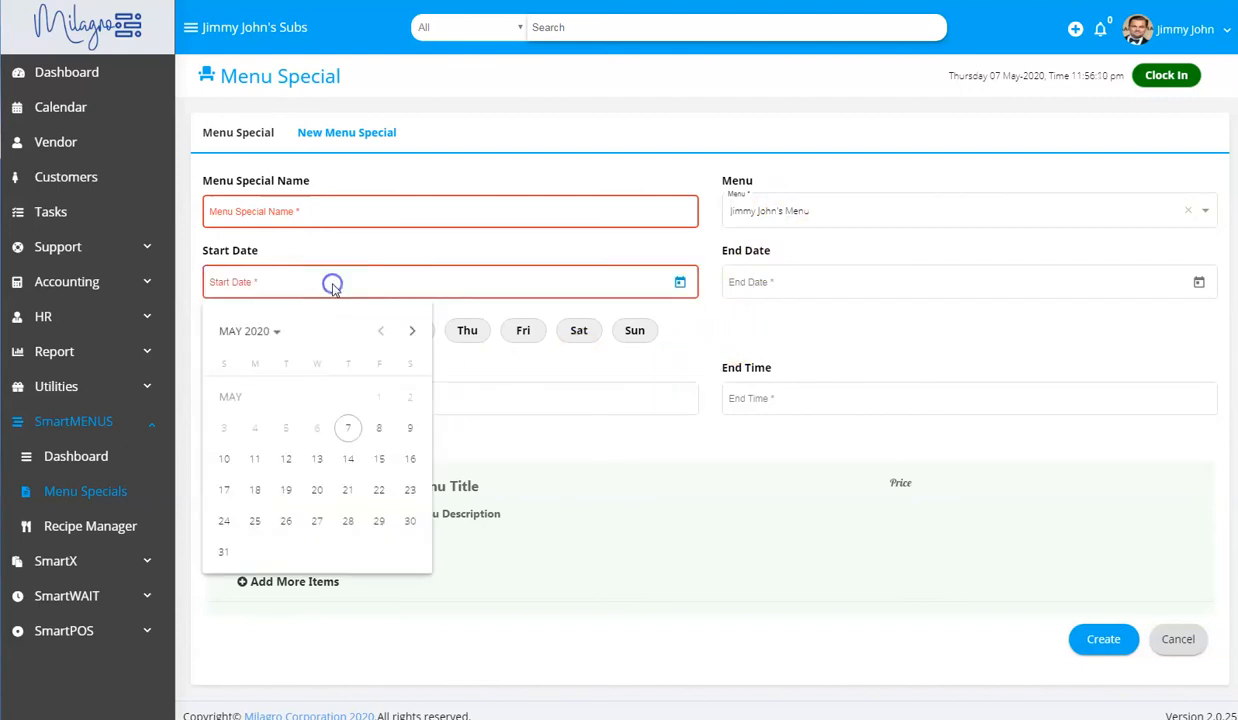
click(347, 428)
click(835, 281)
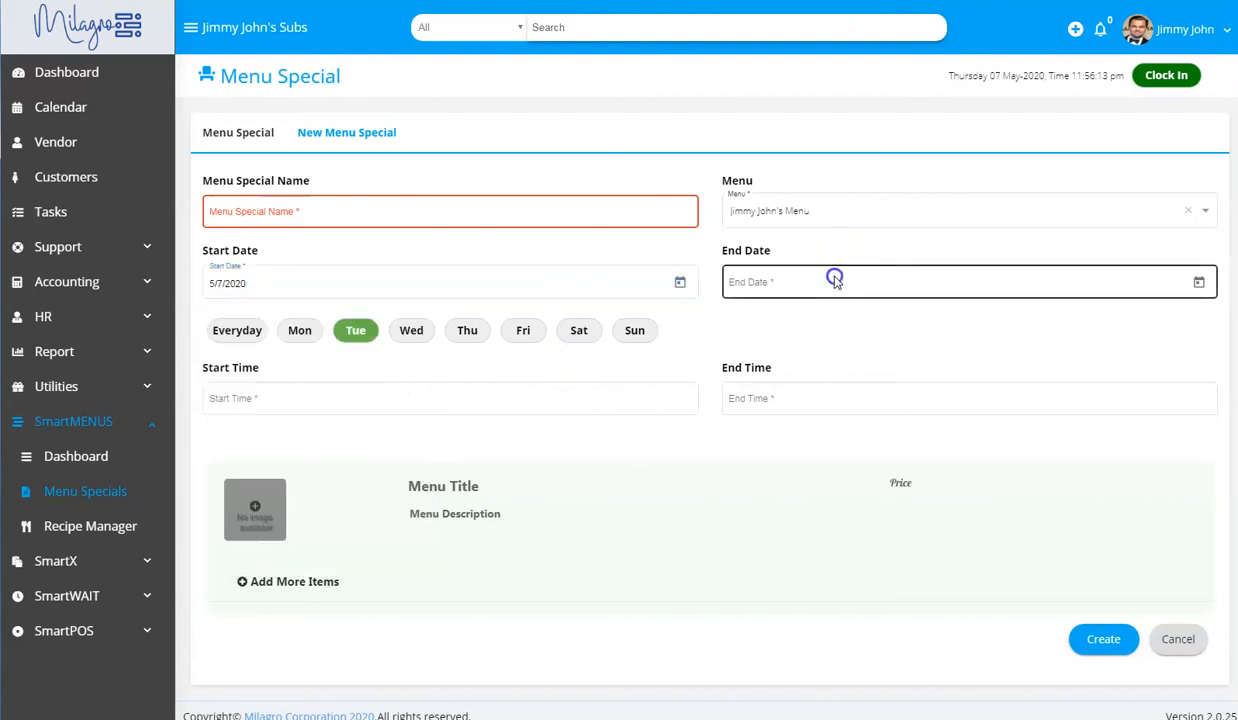
click(931, 331)
click(931, 331)
click(931, 331)
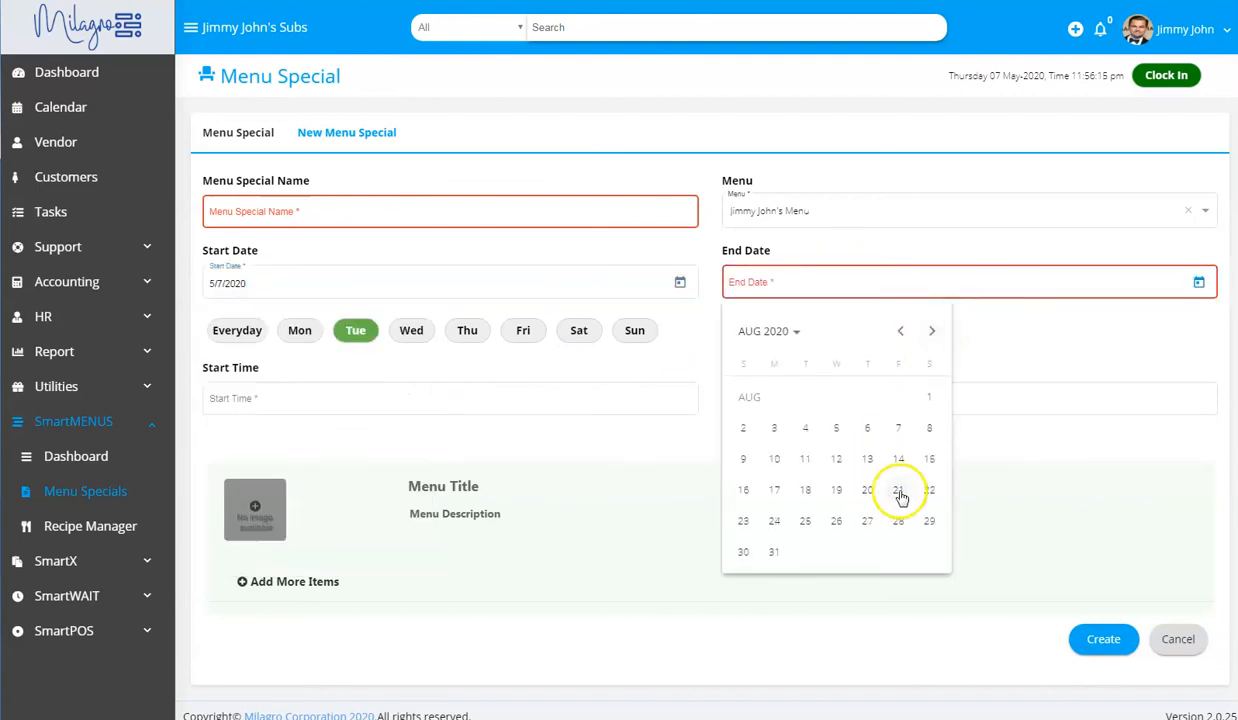
click(898, 490)
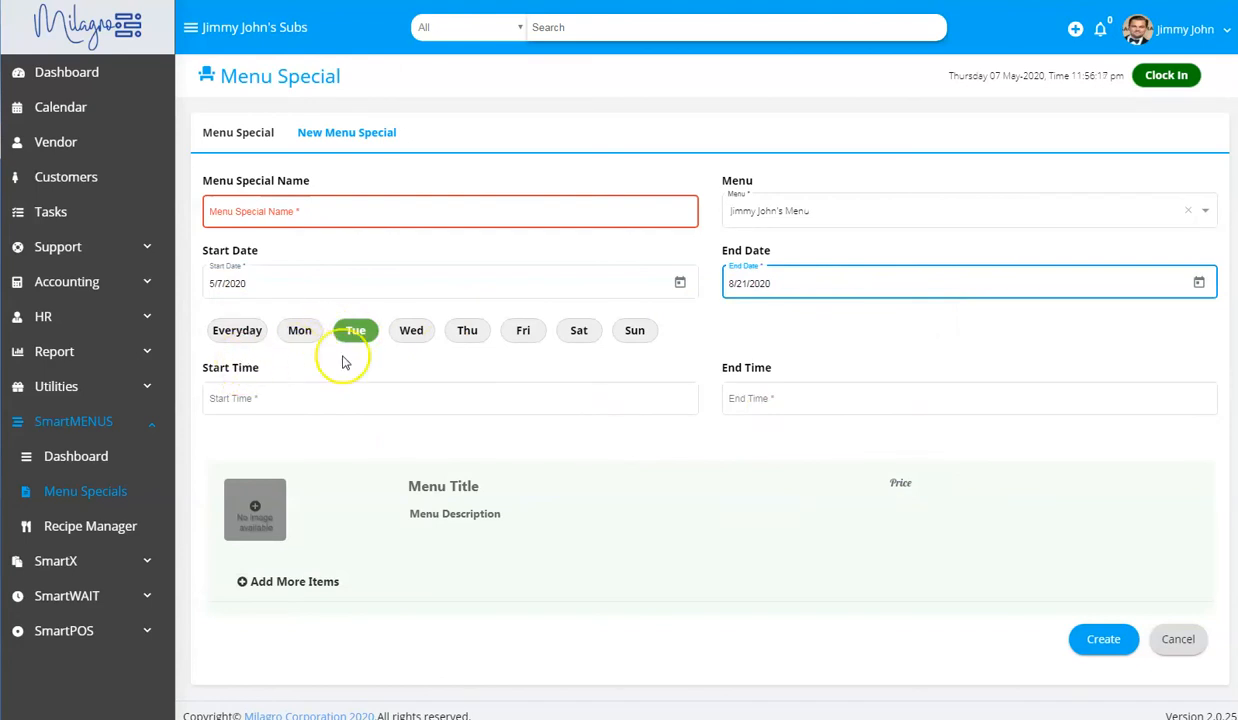
Set the new menu special's start time to 8:56 AM and its end time to 11:56 PM
click(300, 398)
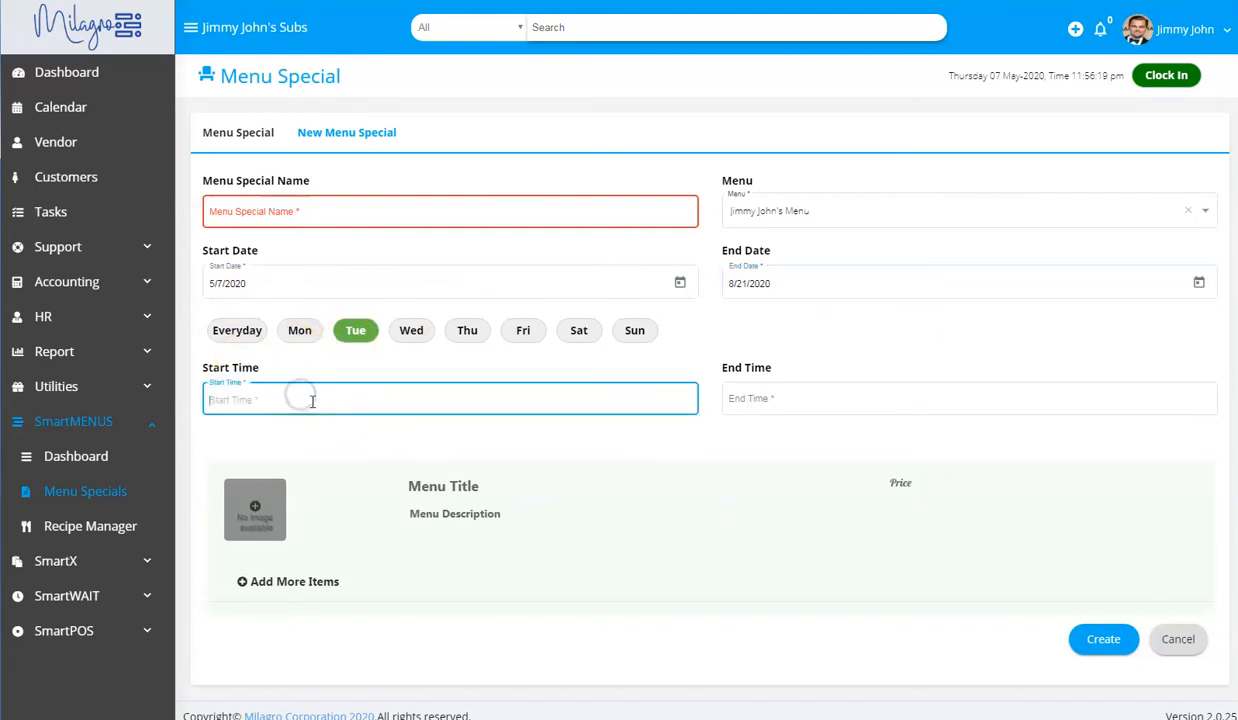
click(312, 402)
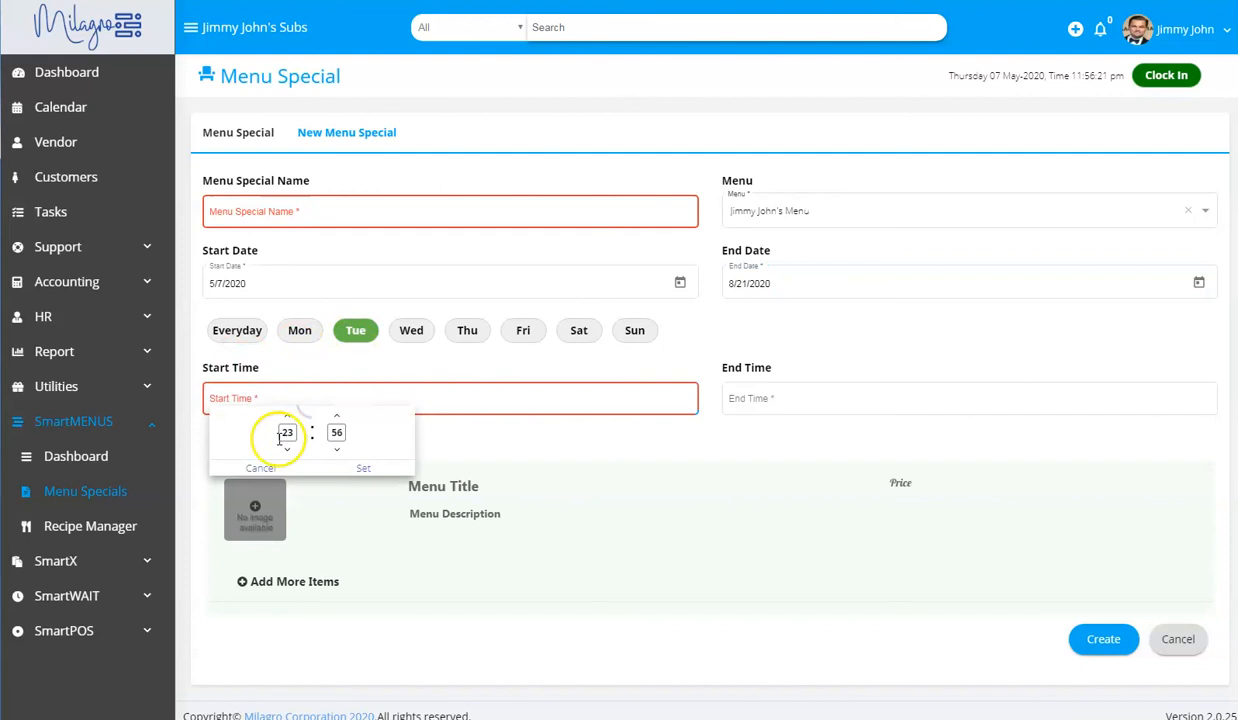
click(289, 434)
click(350, 470)
click(755, 398)
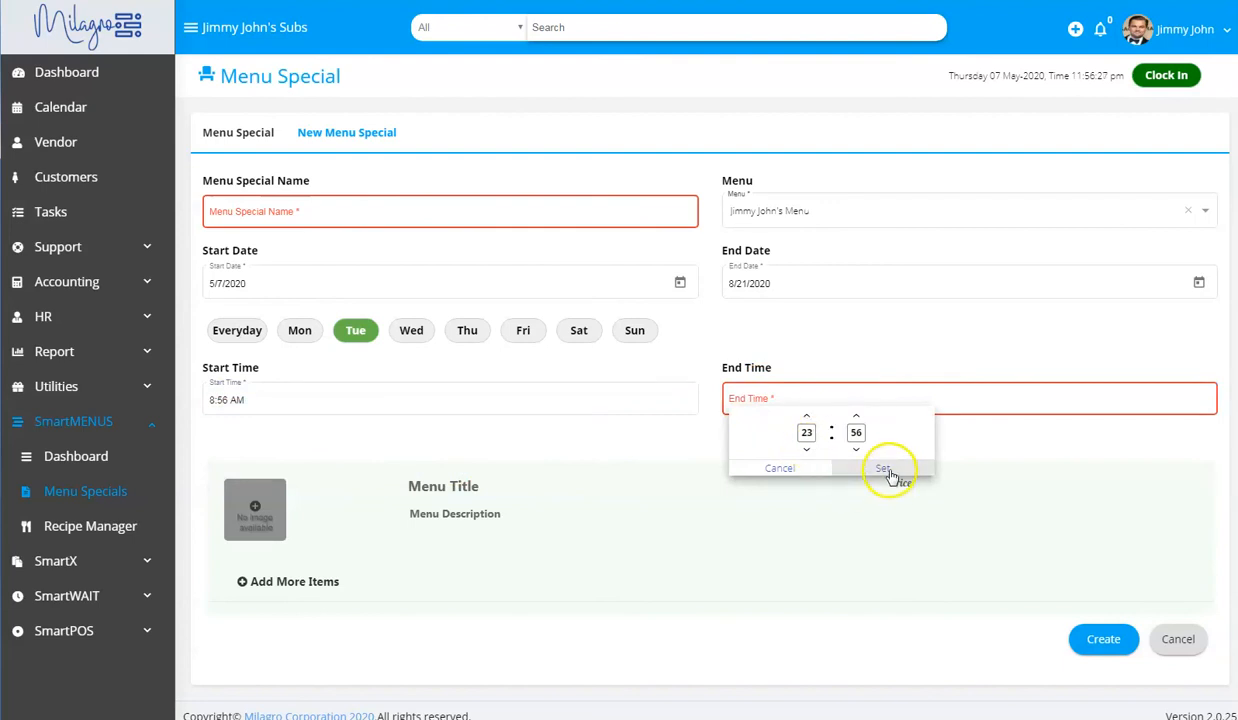
click(884, 470)
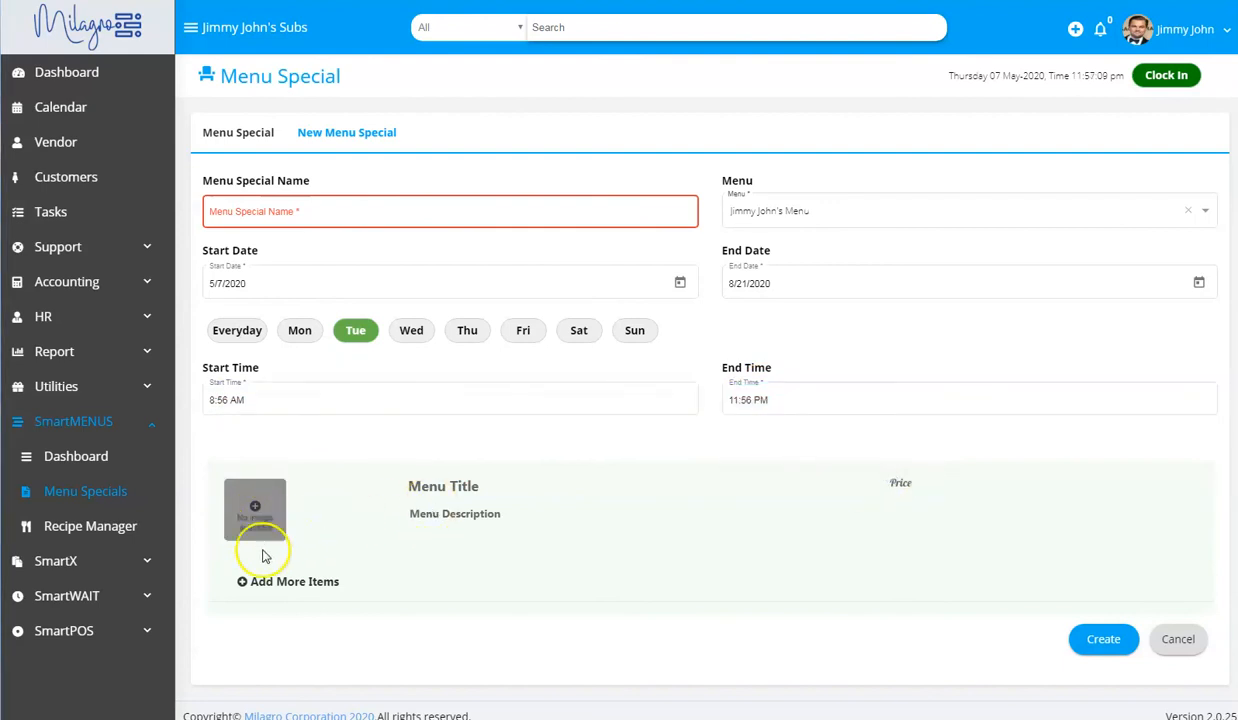
click(460, 490)
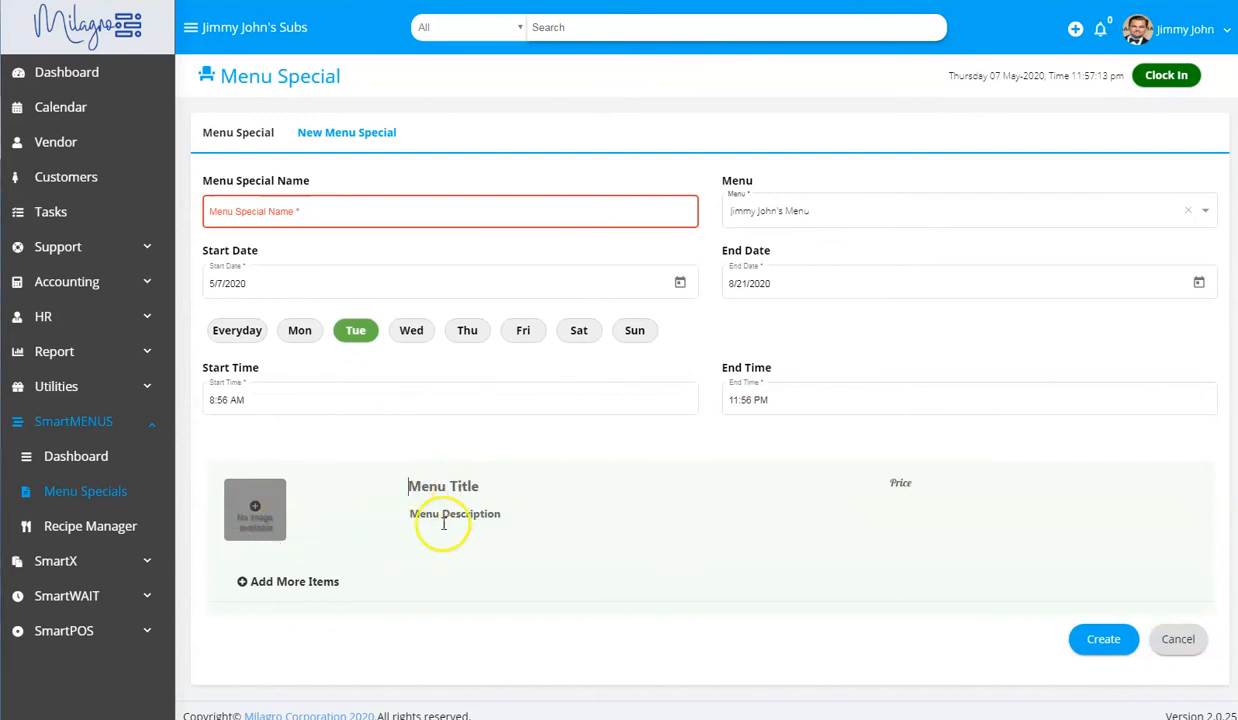
click(908, 483)
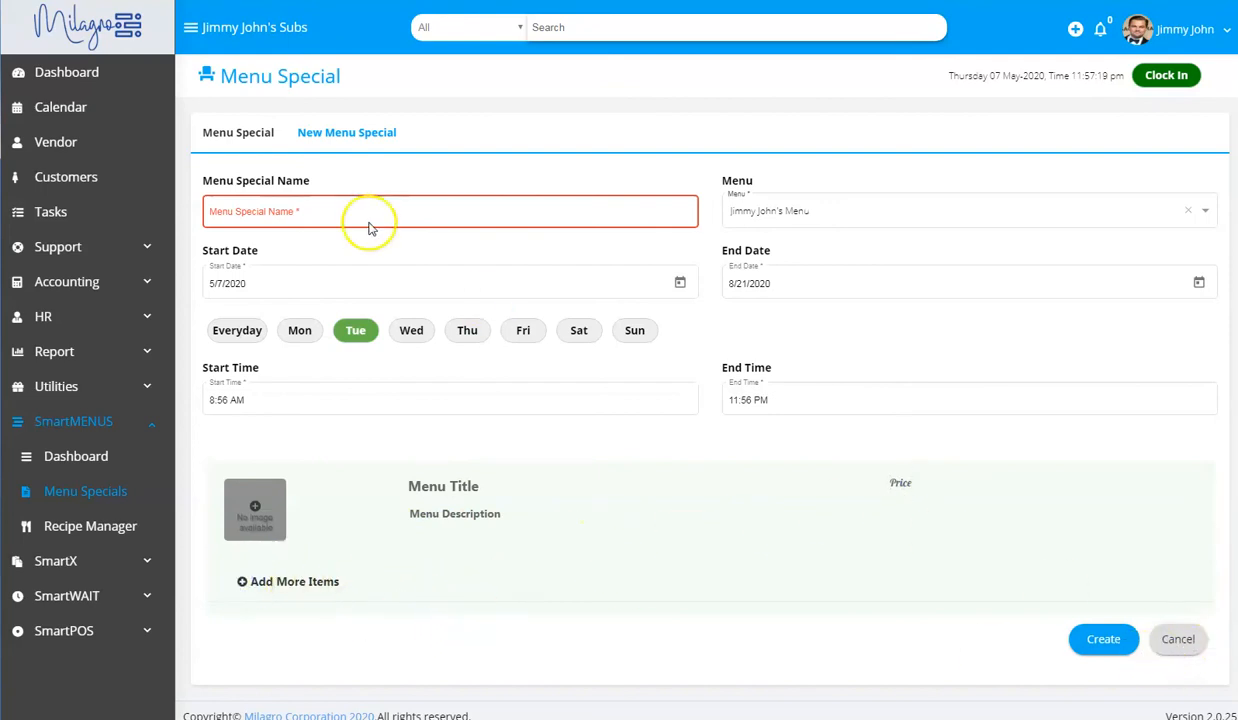
Open the existing Monster Mondays special from the specials list and review its dates, hours and weekdays
click(266, 142)
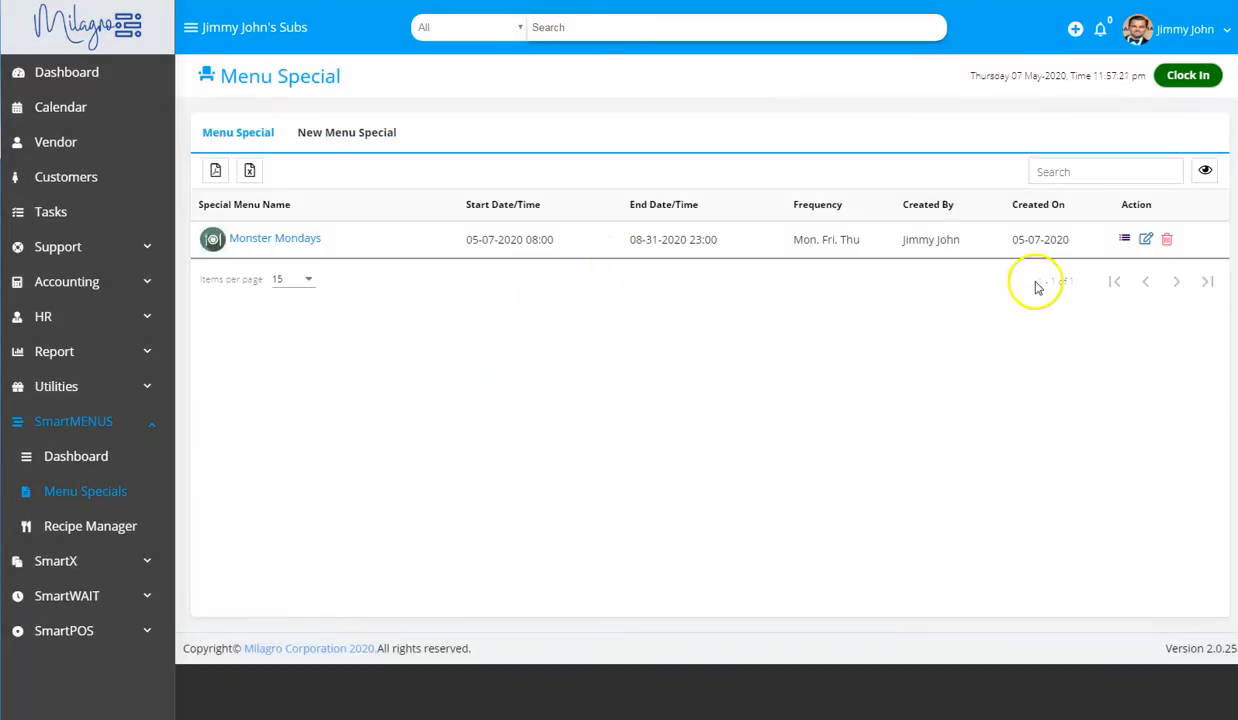
click(1127, 240)
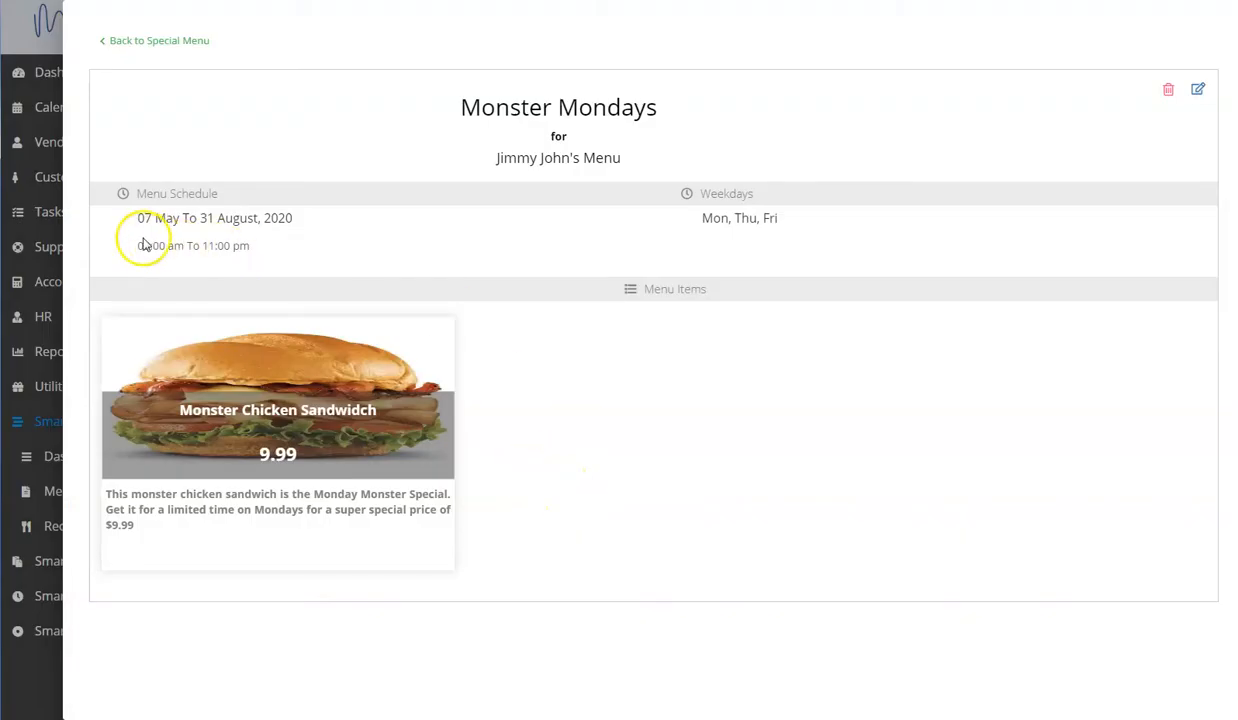
drag(136, 219, 287, 219)
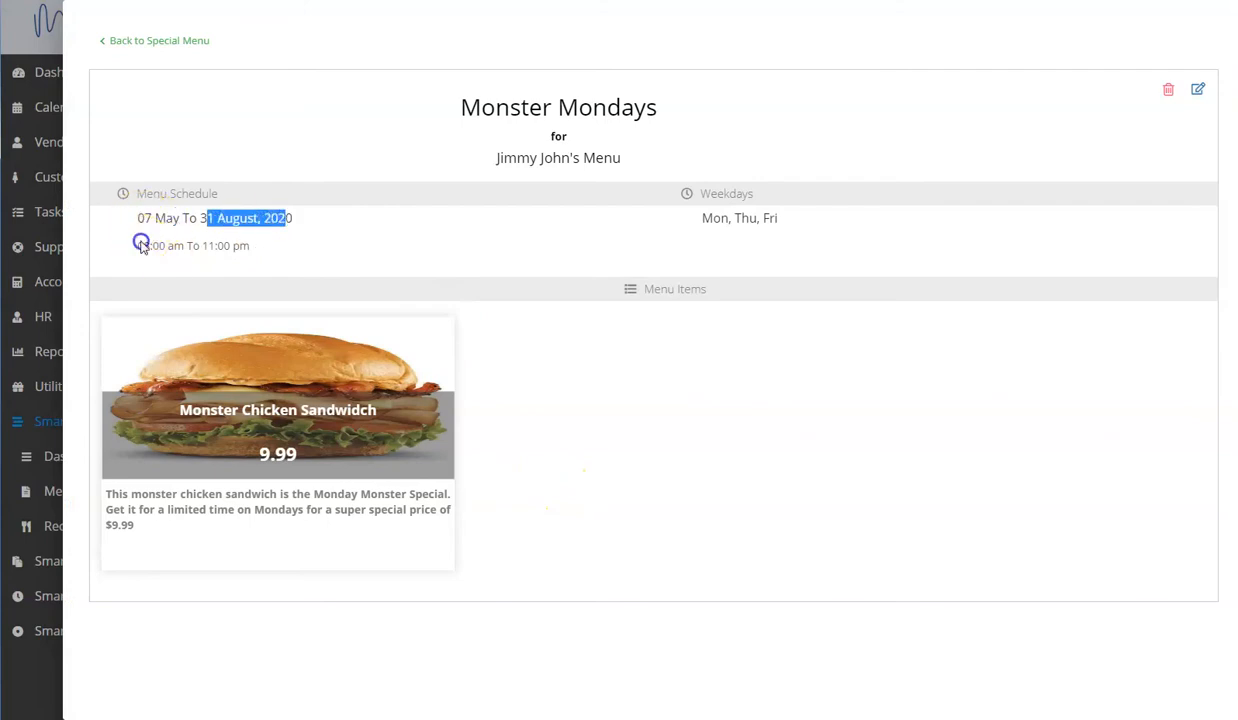
drag(139, 245, 270, 253)
drag(703, 215, 756, 217)
drag(768, 218, 775, 219)
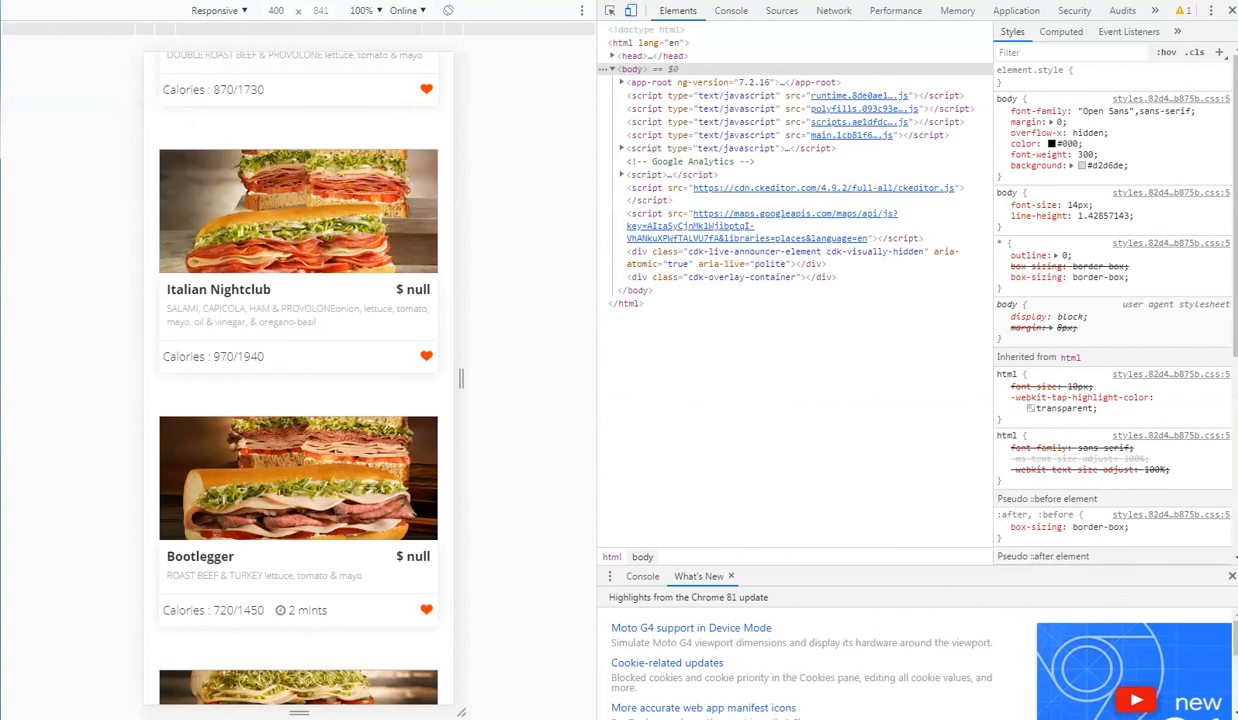
Reload the mobile menu preview, continue from the special's pop-up to the main menu, and view the Subs and Desserts categories
key(F5)
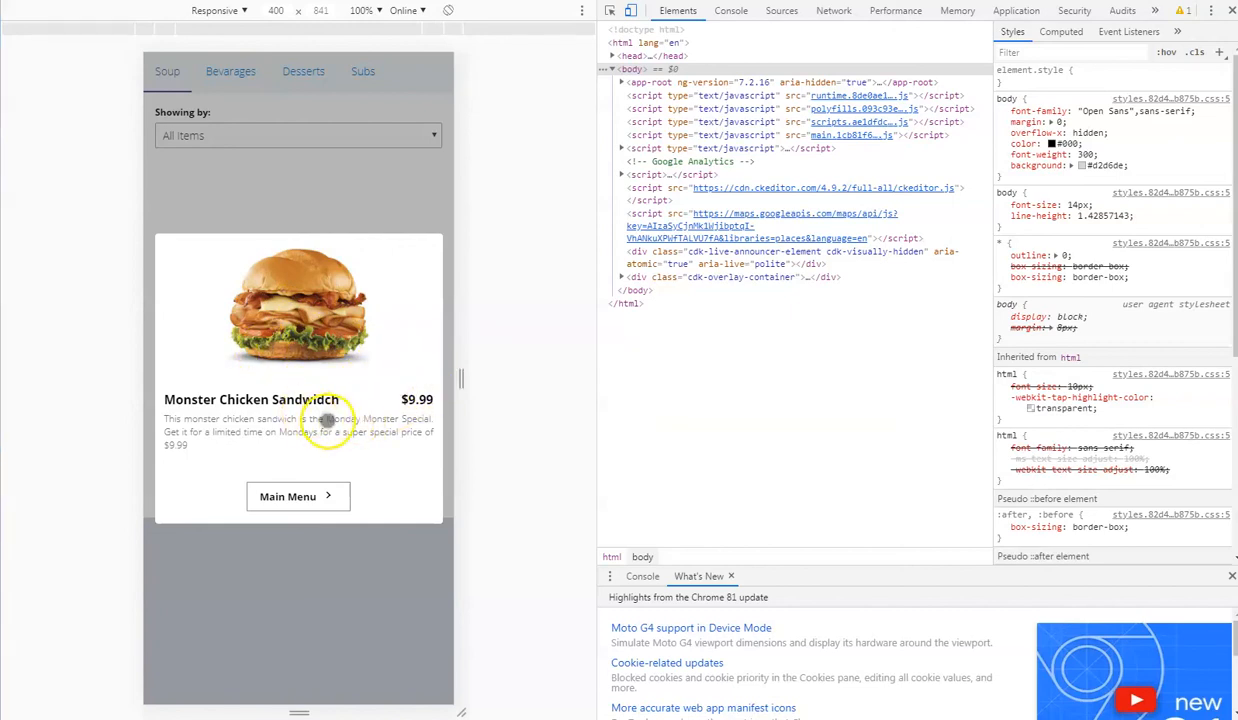
click(296, 499)
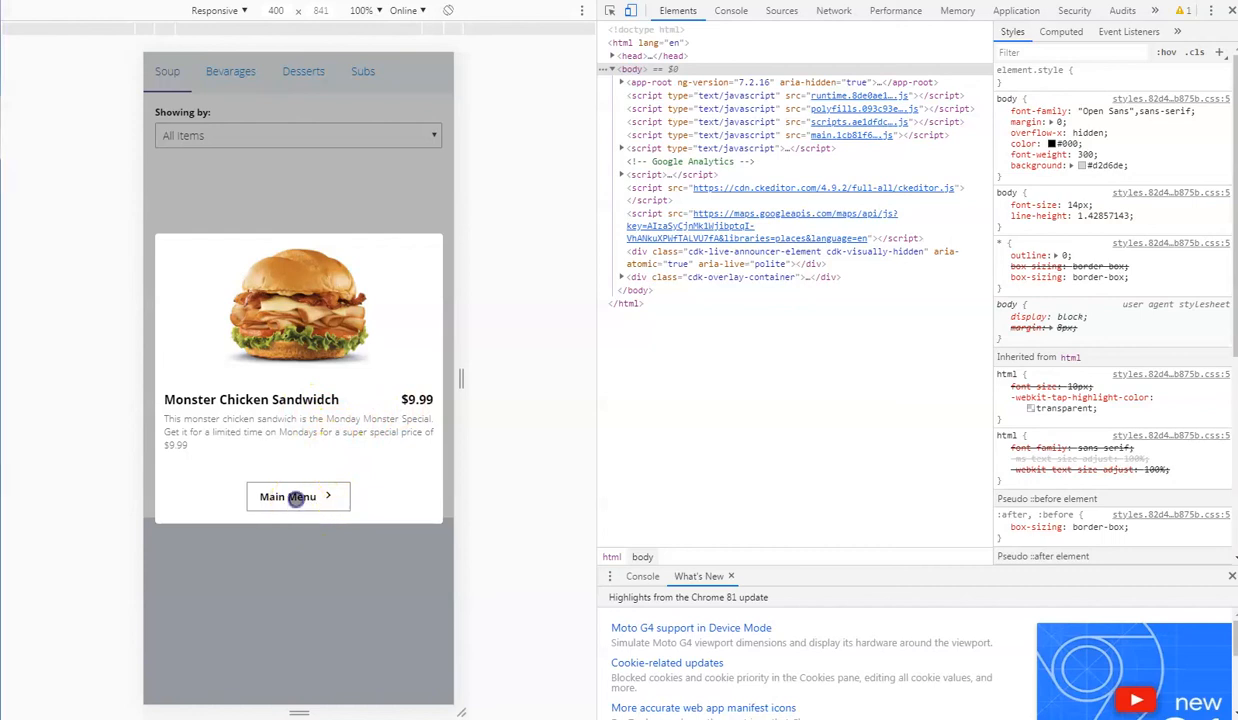
click(359, 73)
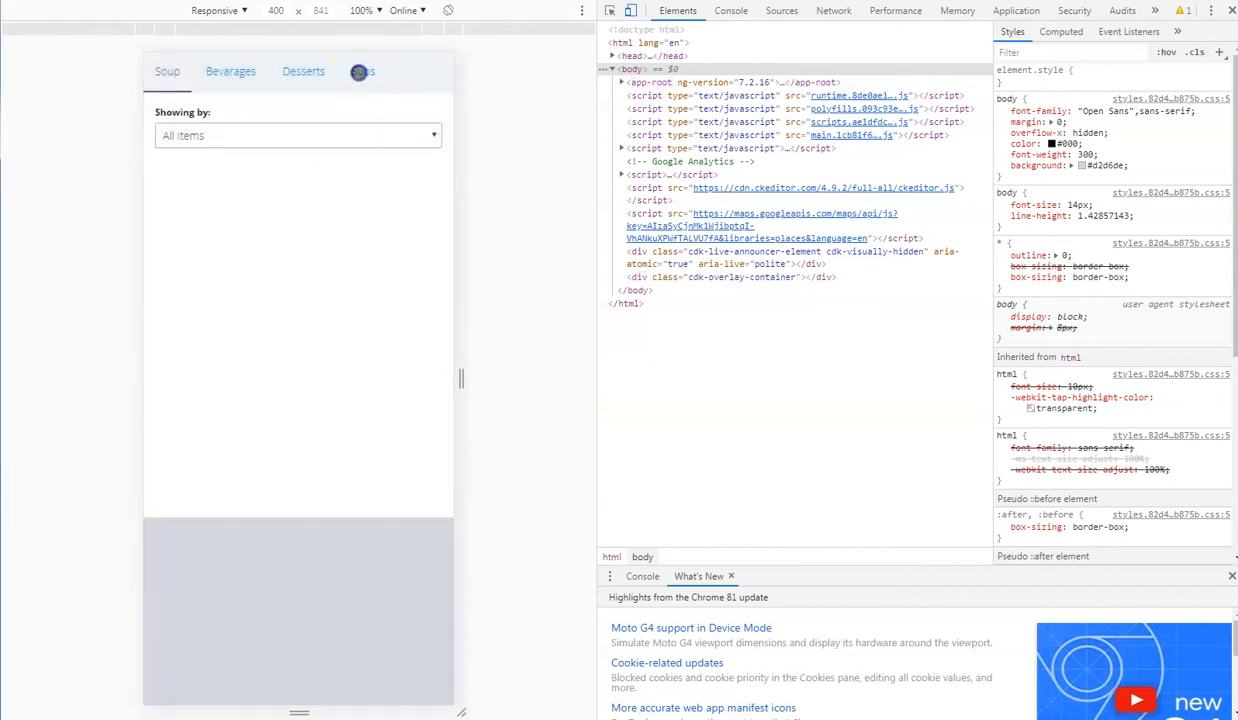
click(285, 73)
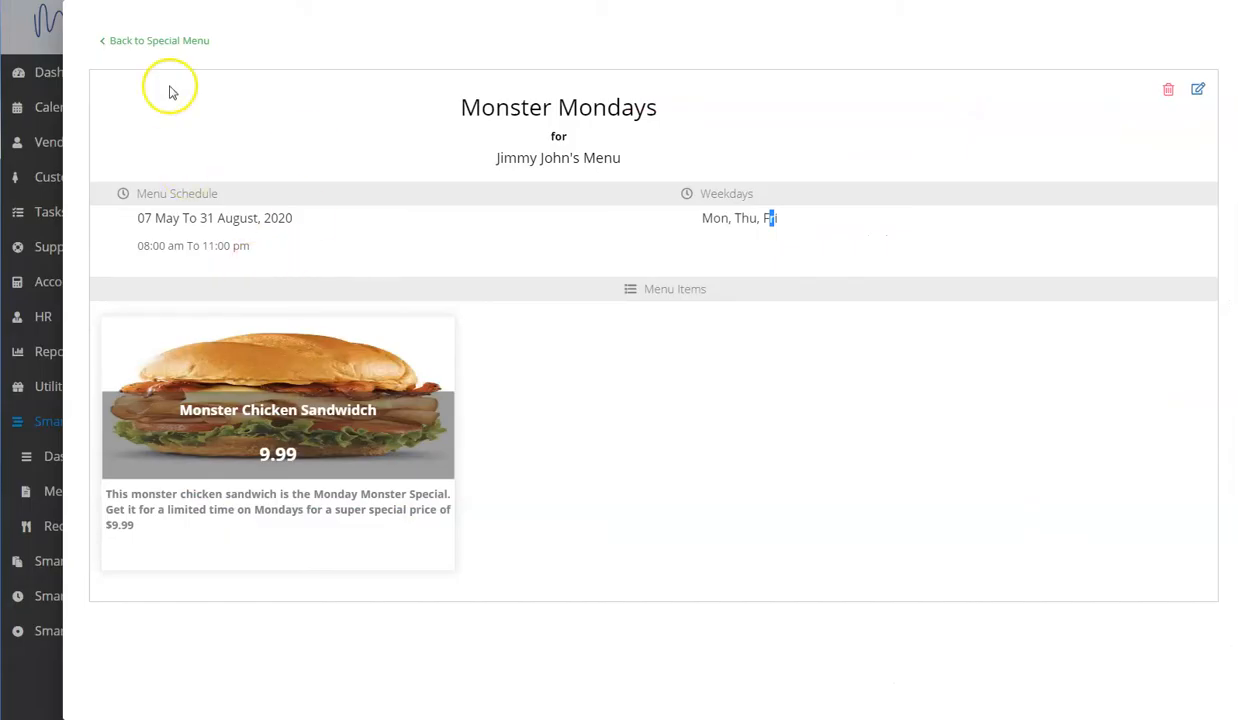
Leave the Monster Mondays details and open the Slim 4 recipe for editing in the Recipe Manager
click(166, 41)
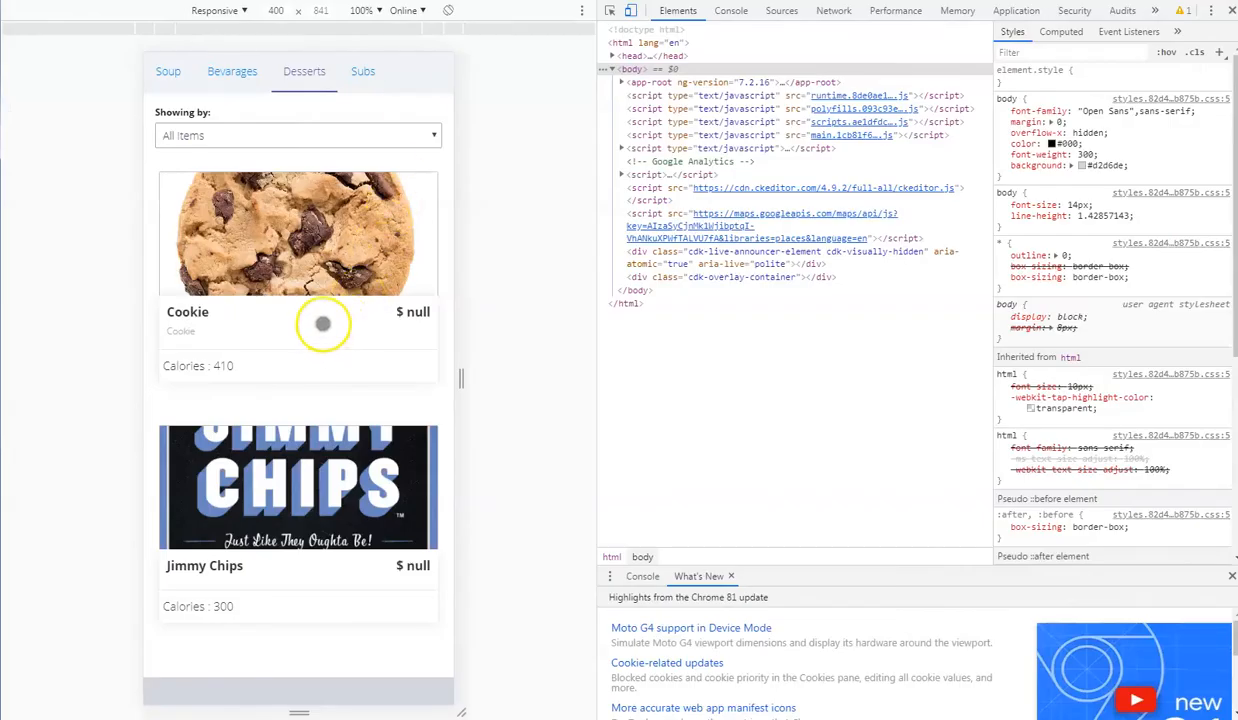
click(302, 331)
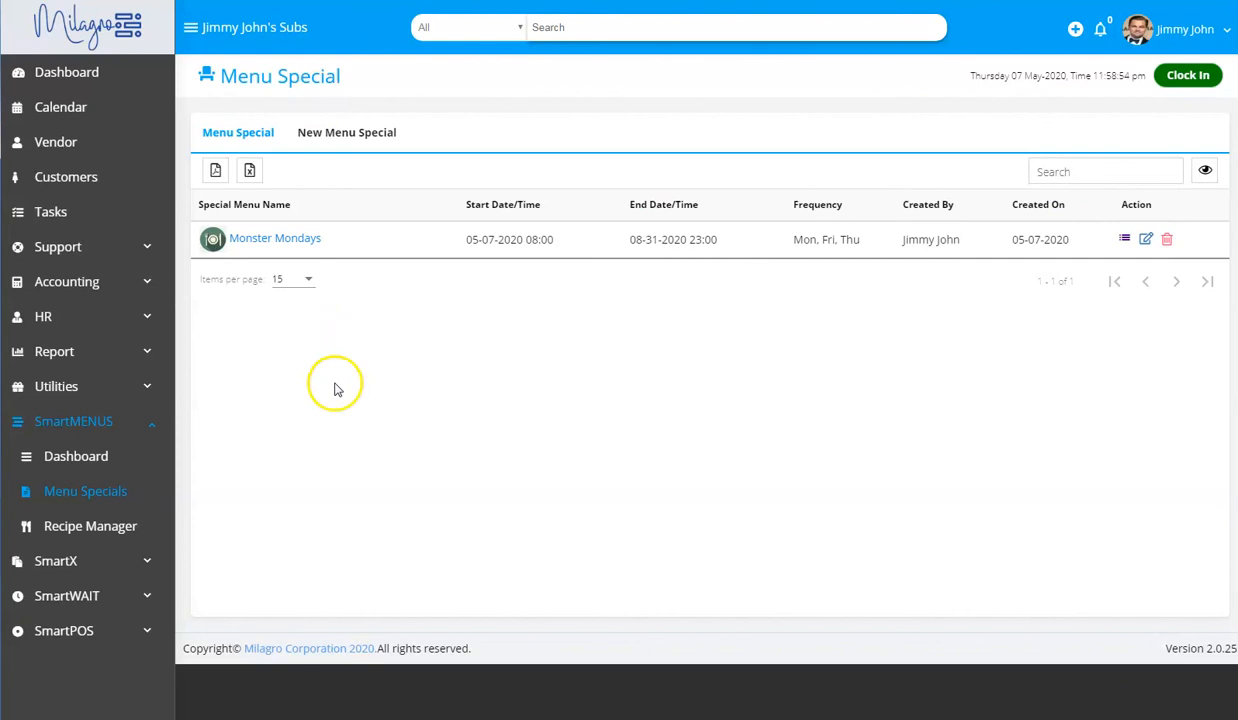
click(105, 535)
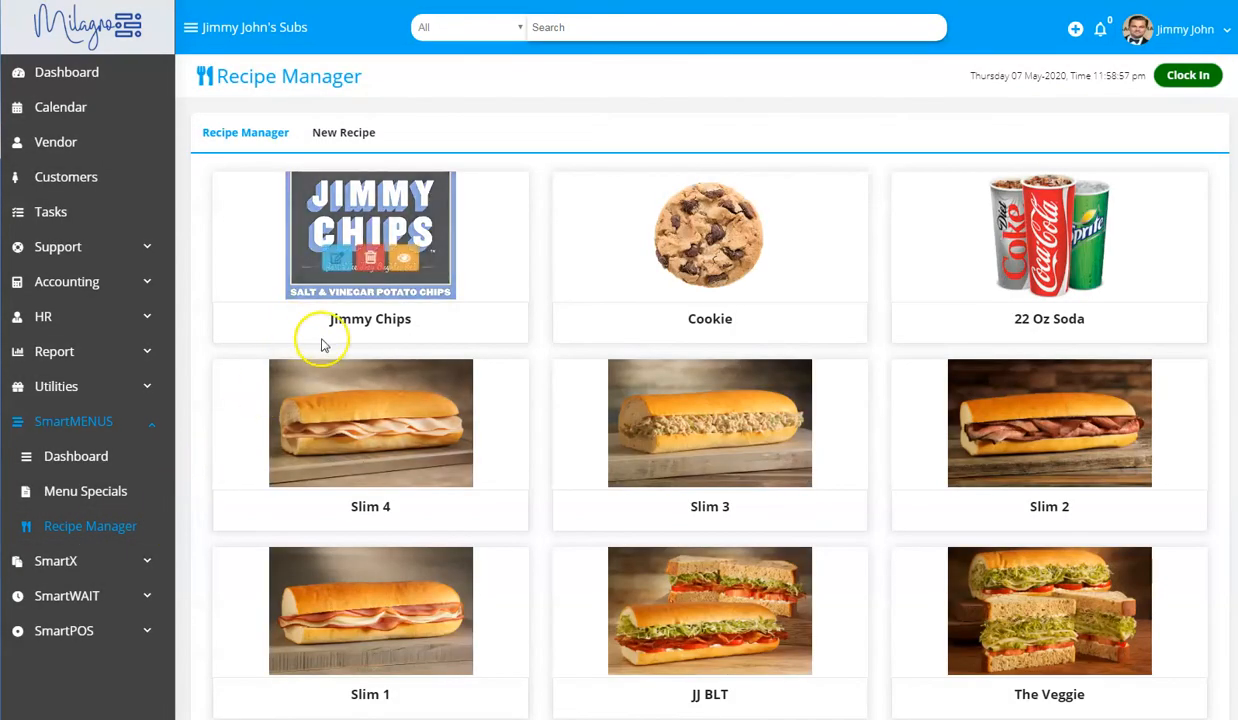
mouse_move(740, 470)
scroll(740, 470, down, 2)
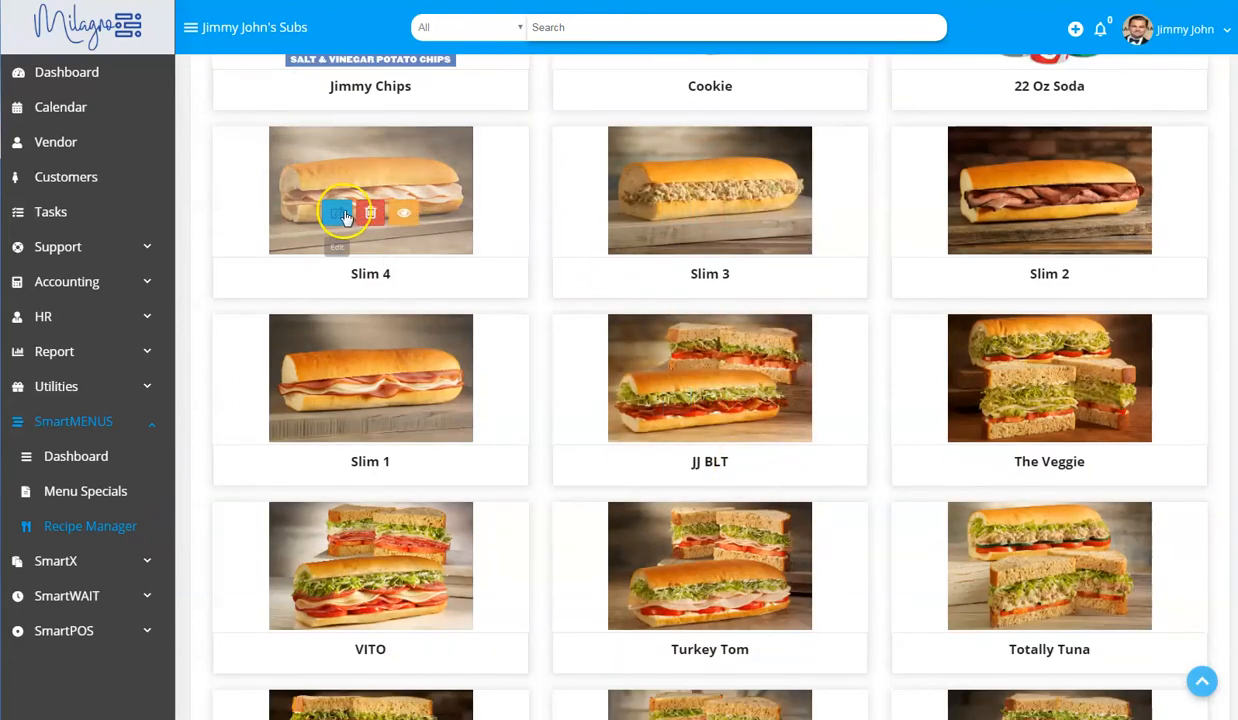
click(338, 214)
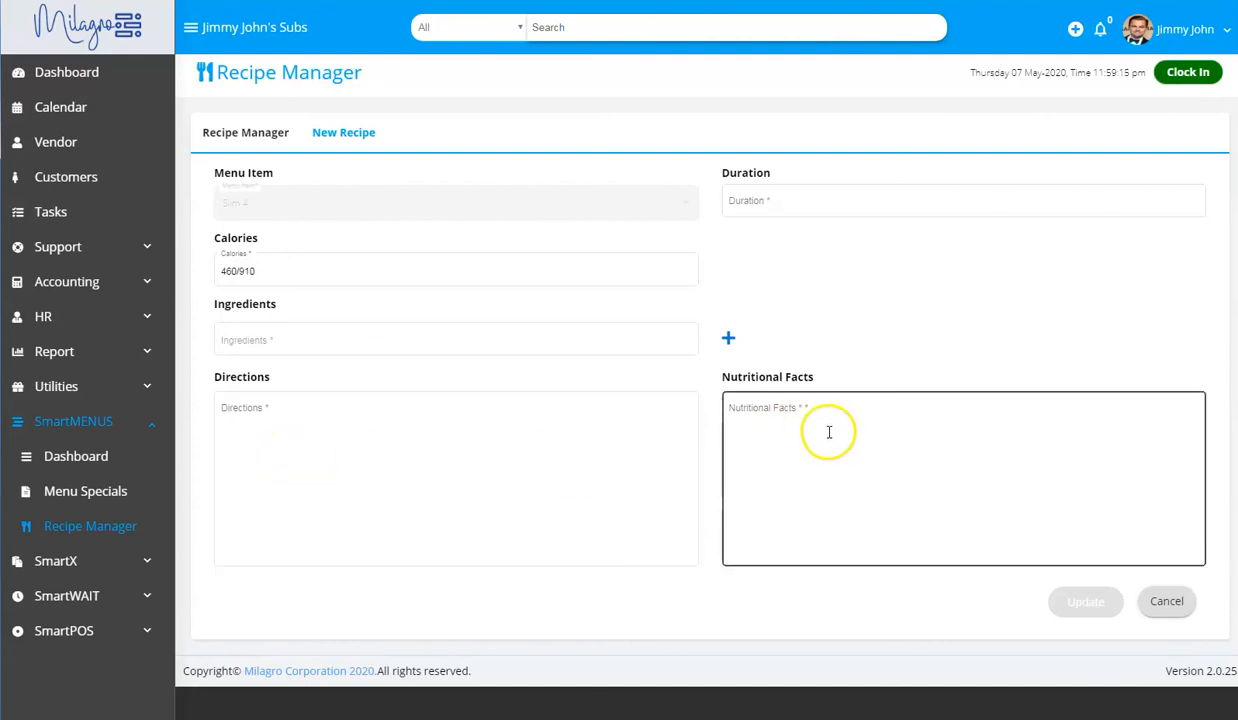
Add two more ingredient fields to the Slim 4 recipe
click(727, 338)
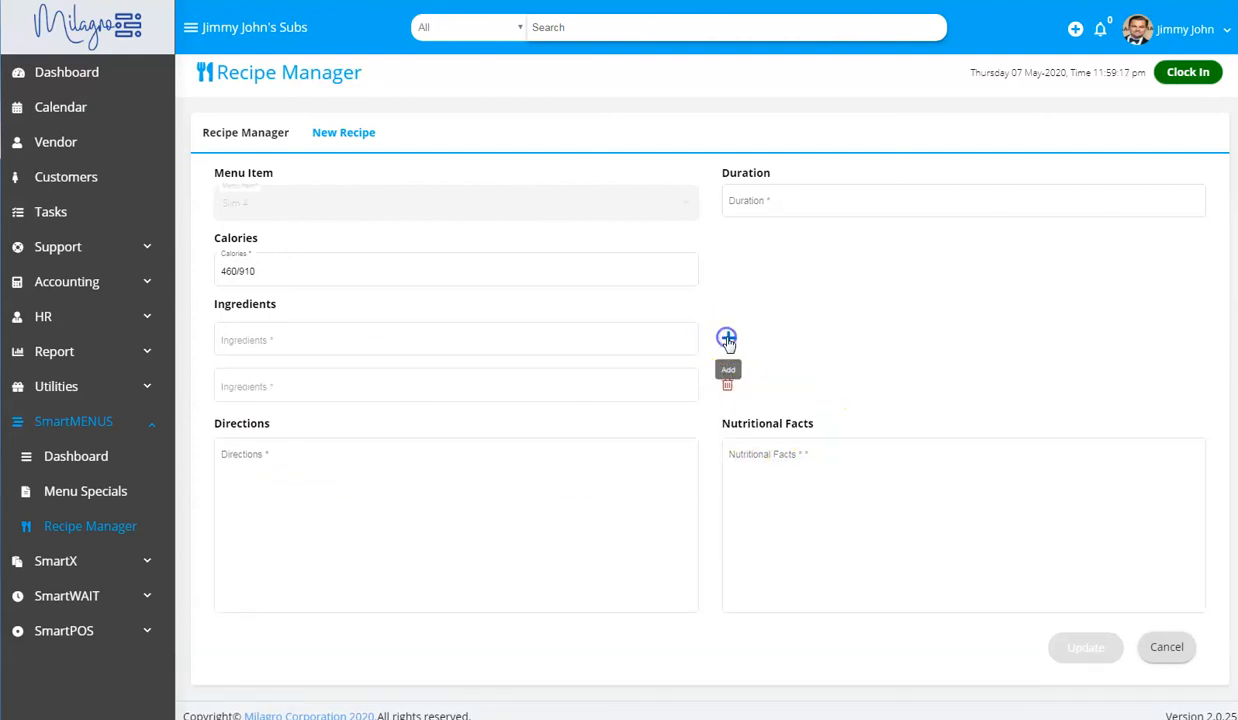
click(727, 338)
scroll(590, 452, down, 1)
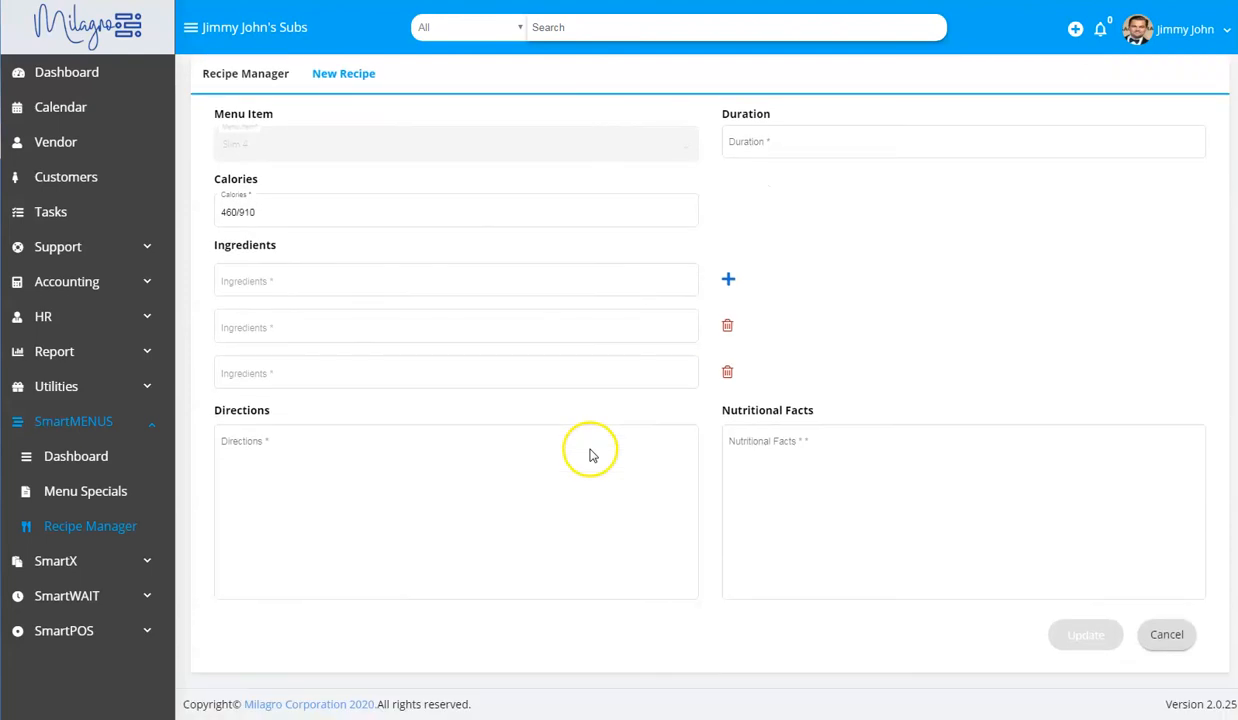
scroll(590, 452, up, 1)
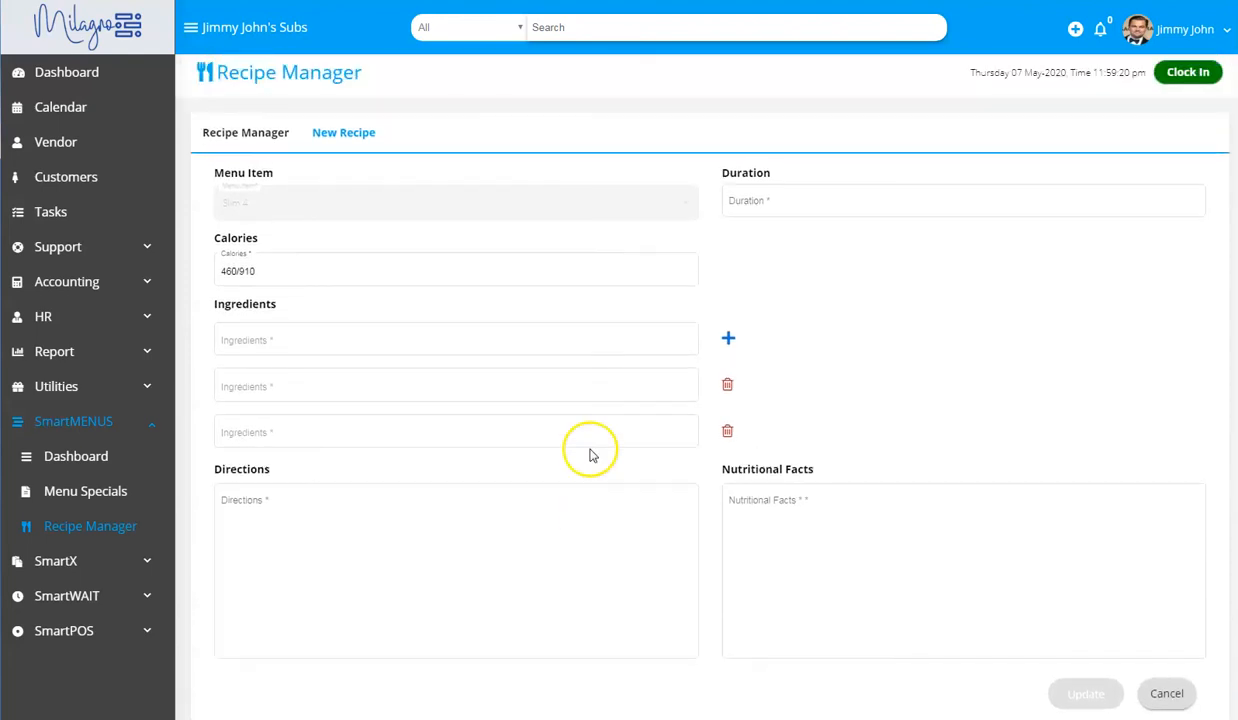
click(268, 142)
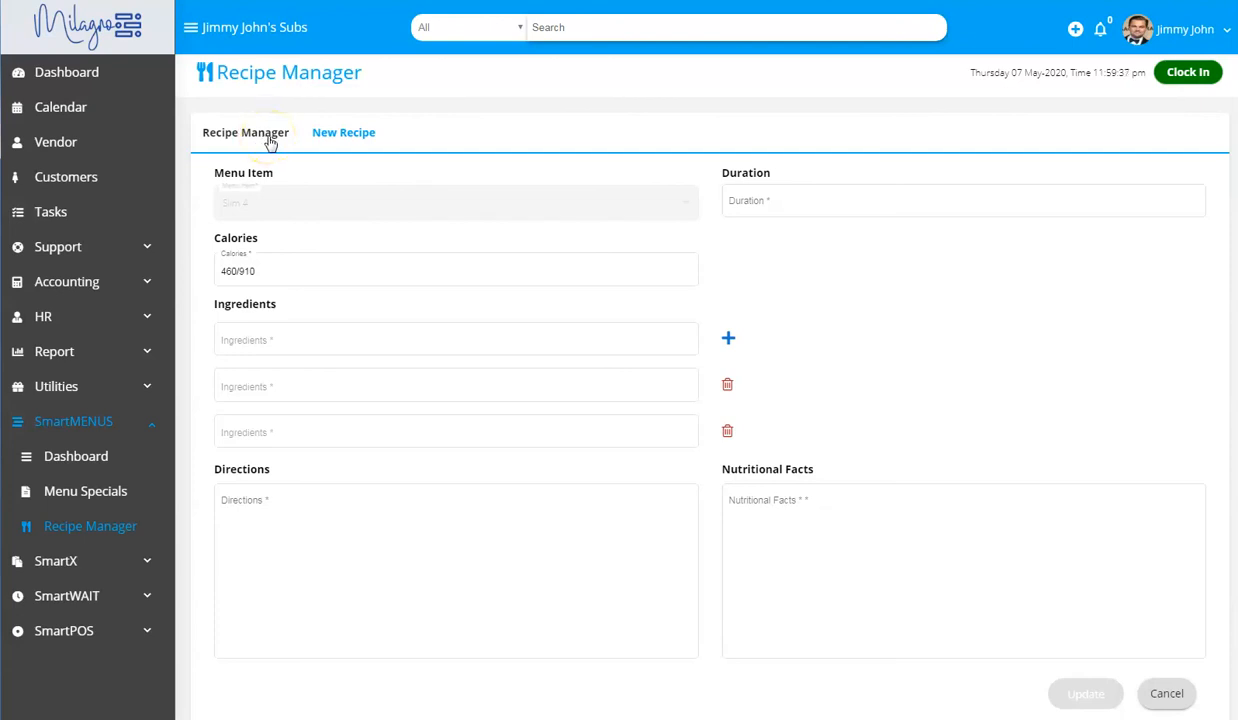